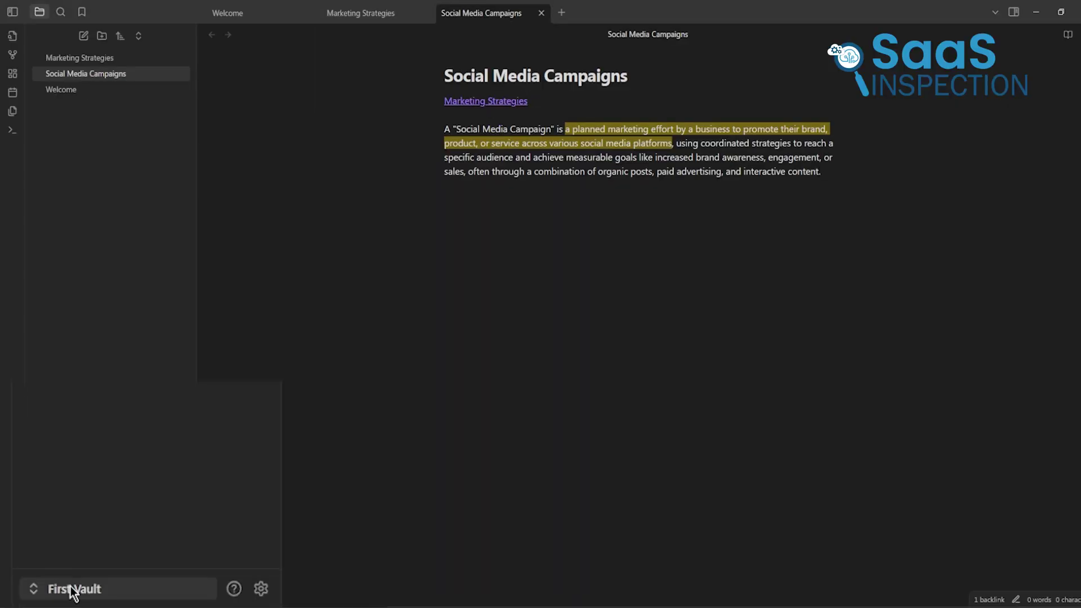
Switch to the Obsidian Vault, then back to the First Vault.
click(71, 589)
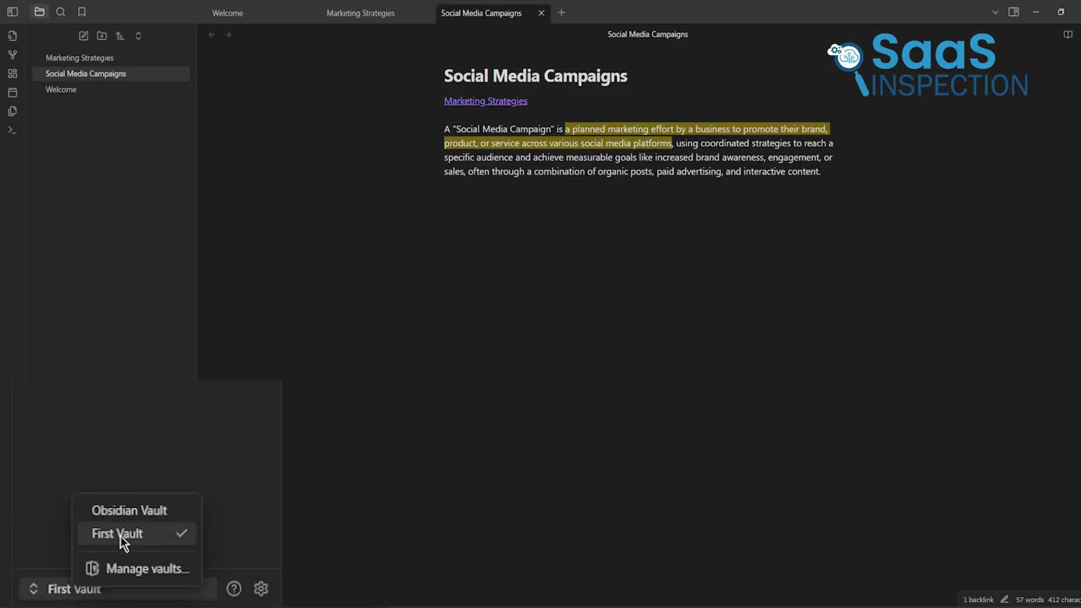
click(127, 511)
click(129, 587)
click(128, 587)
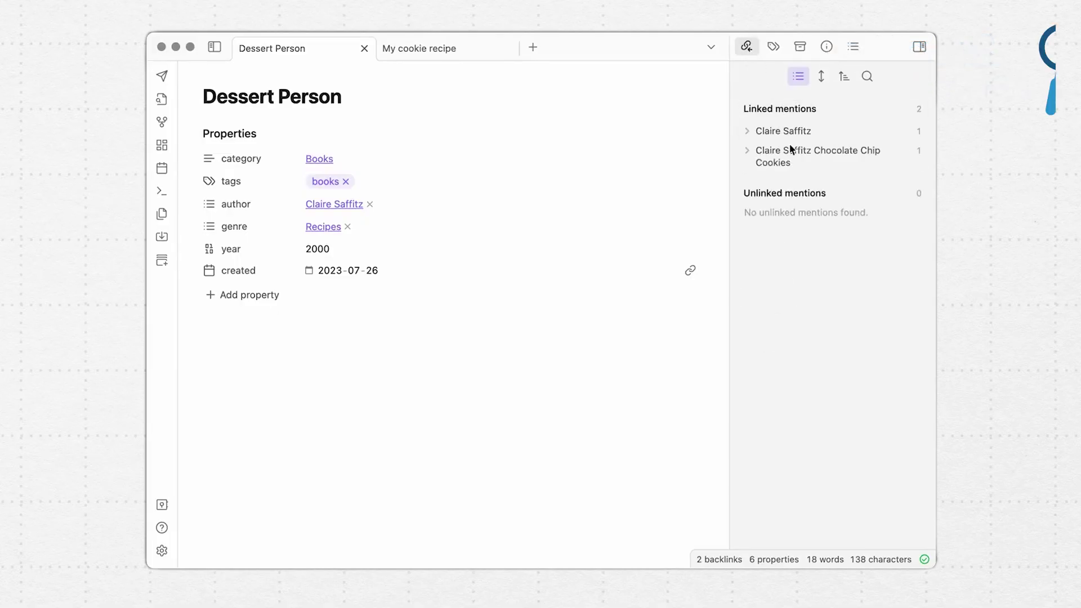
Open the linked chocolate chip cookies note, check its category options, and follow the Social Media Campaigns link.
click(791, 150)
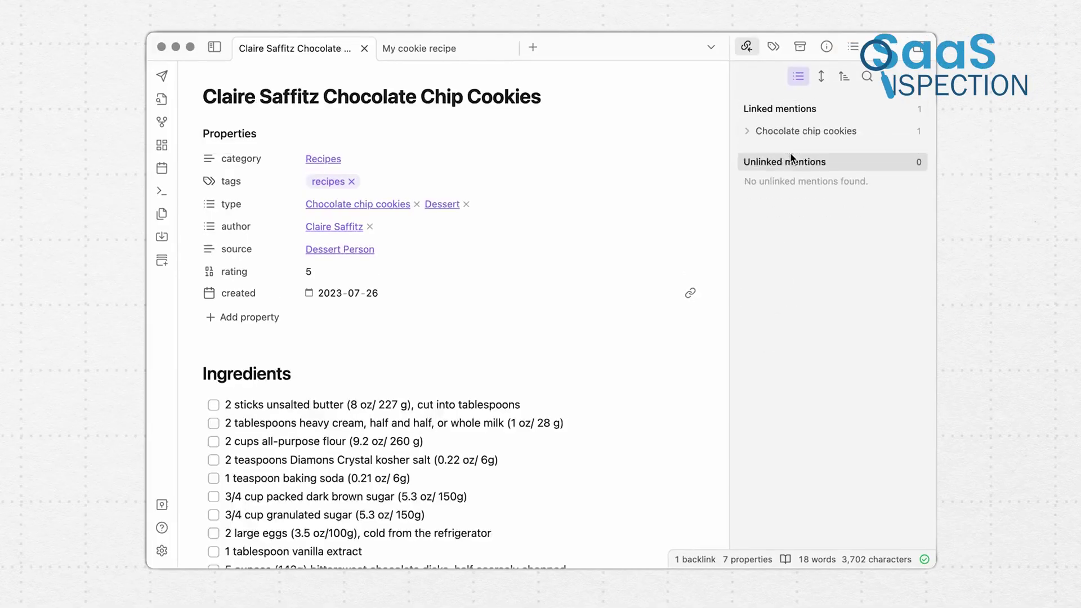
click(214, 165)
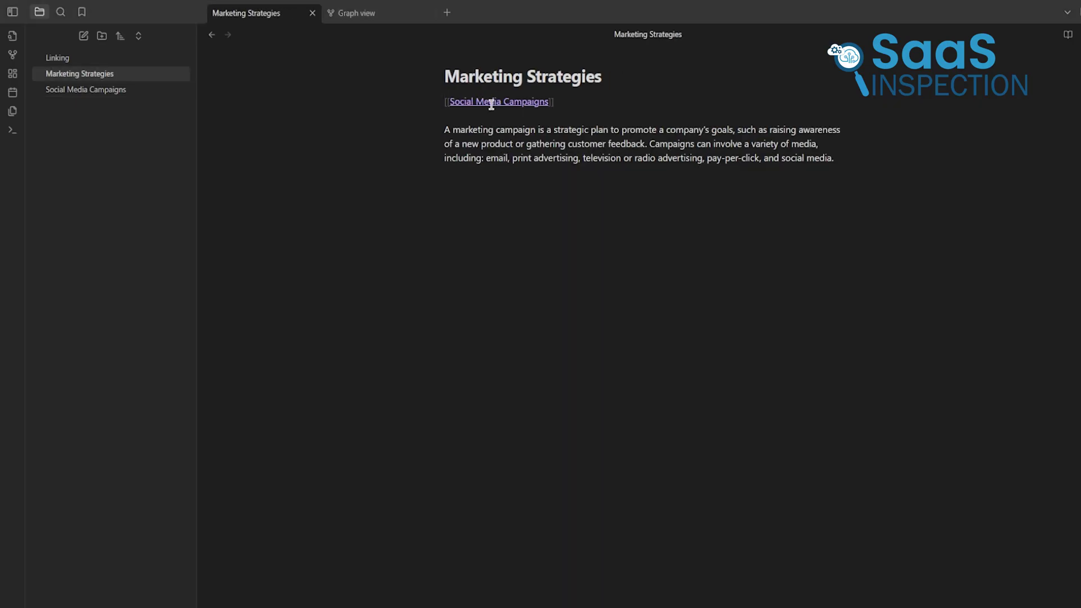
click(499, 101)
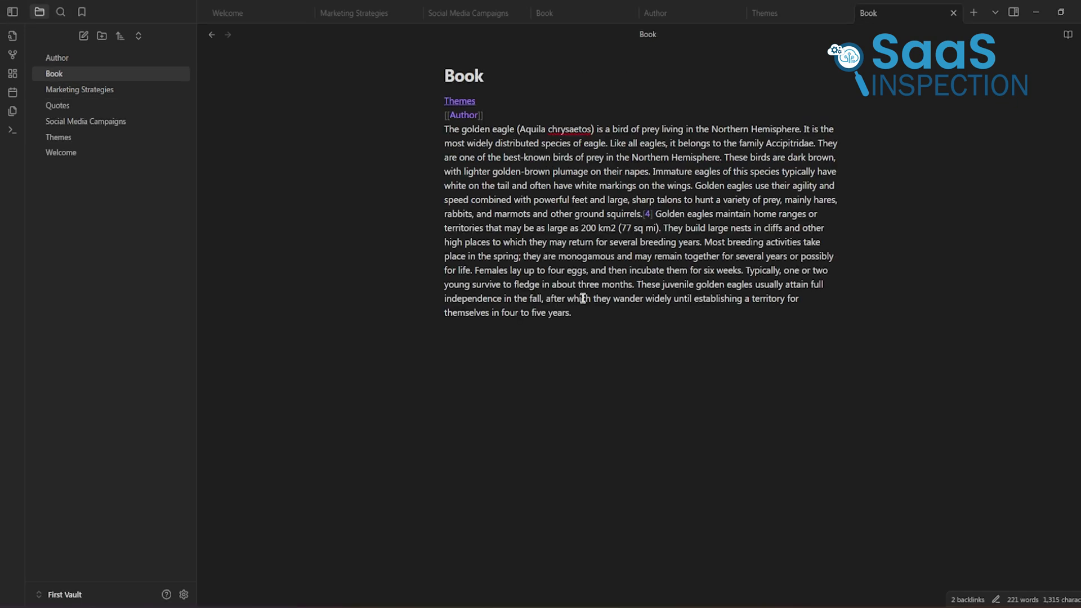
Open Author in a new tab, cycle through the Book and Themes tabs, close the duplicate Themes, and open Quotes.
click(67, 59)
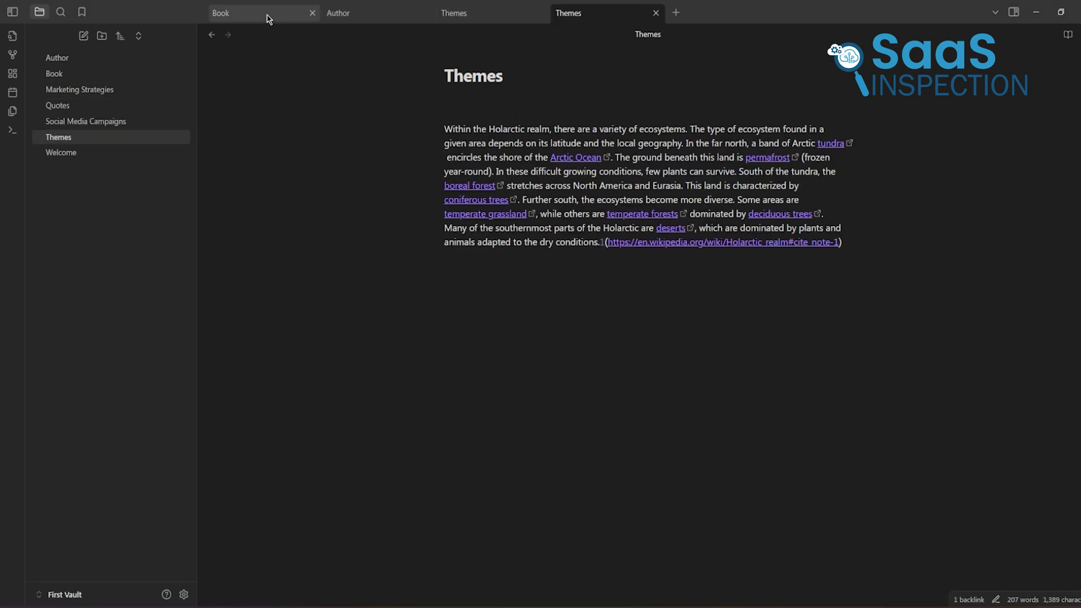
click(265, 17)
click(369, 17)
click(466, 17)
key(ctrl+w)
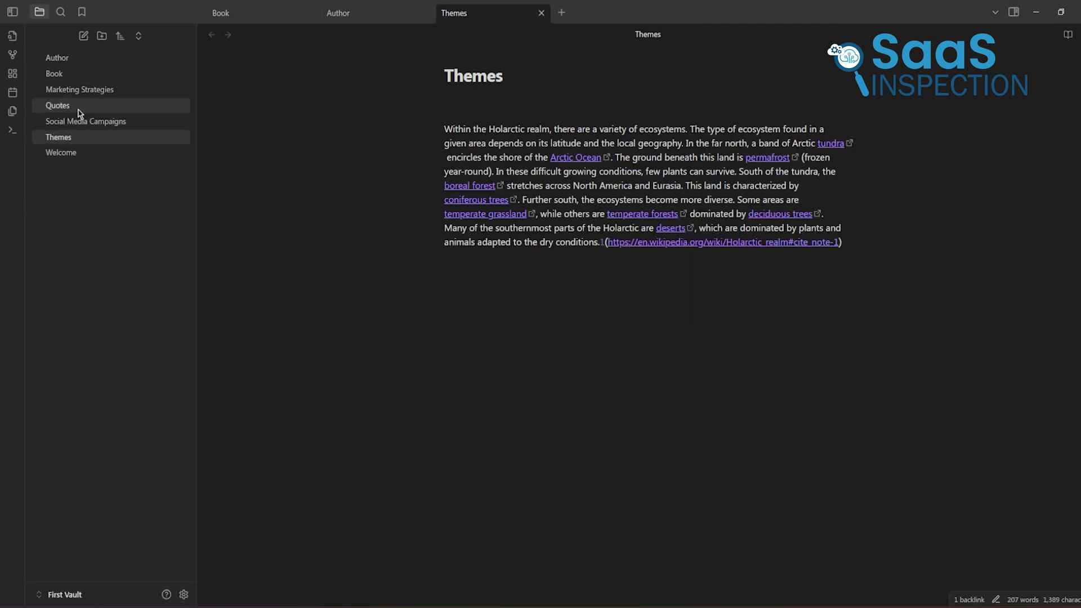
click(80, 112)
Show the graph view, move the Social Media Campaigns node up-left, and pan the graph.
click(12, 54)
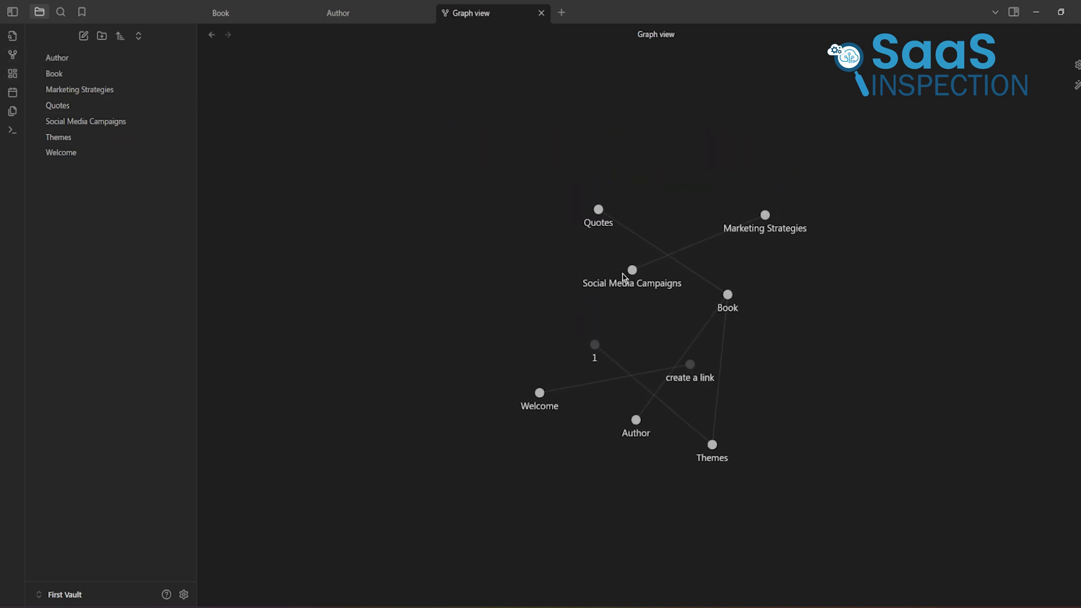
drag(627, 278, 490, 186)
drag(724, 314, 530, 337)
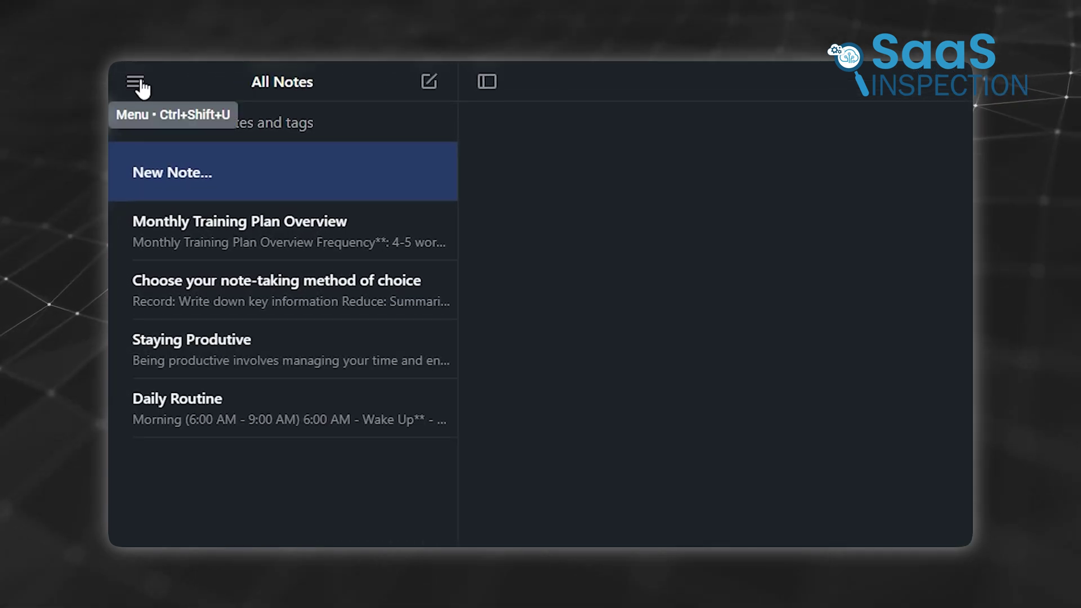
Enable Markdown on the New Notes note and type ## and ** markers into its body.
click(138, 82)
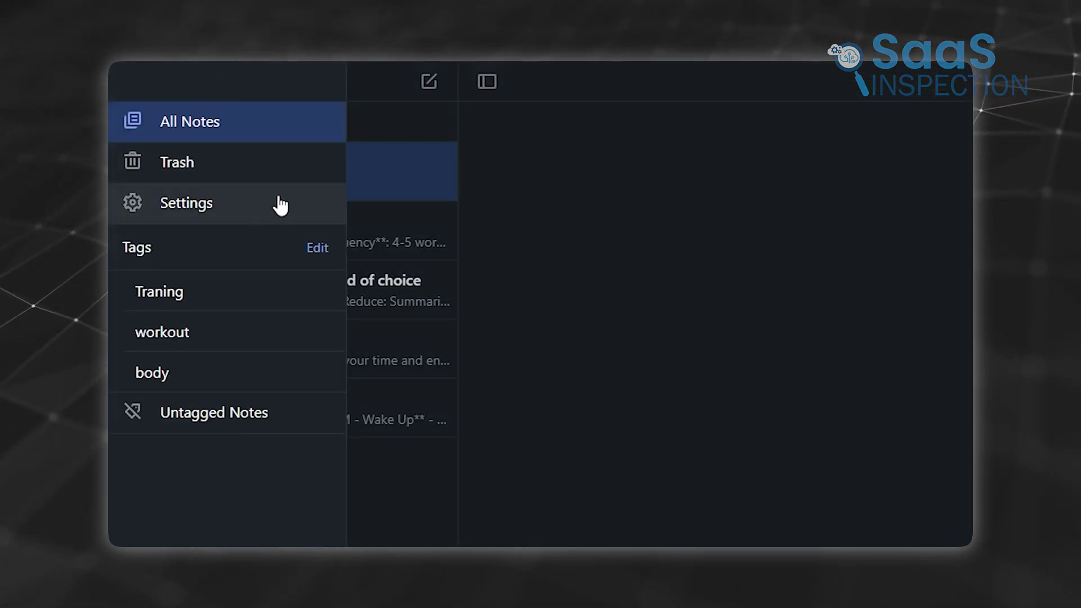
click(883, 306)
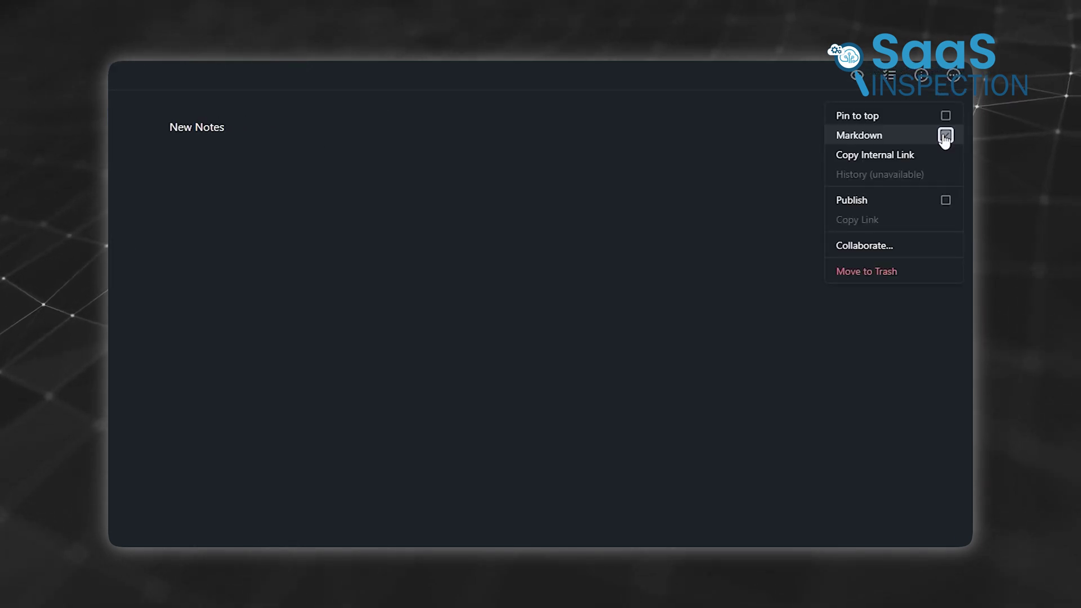
click(945, 136)
text(##)
key(ctrl+shift+f)
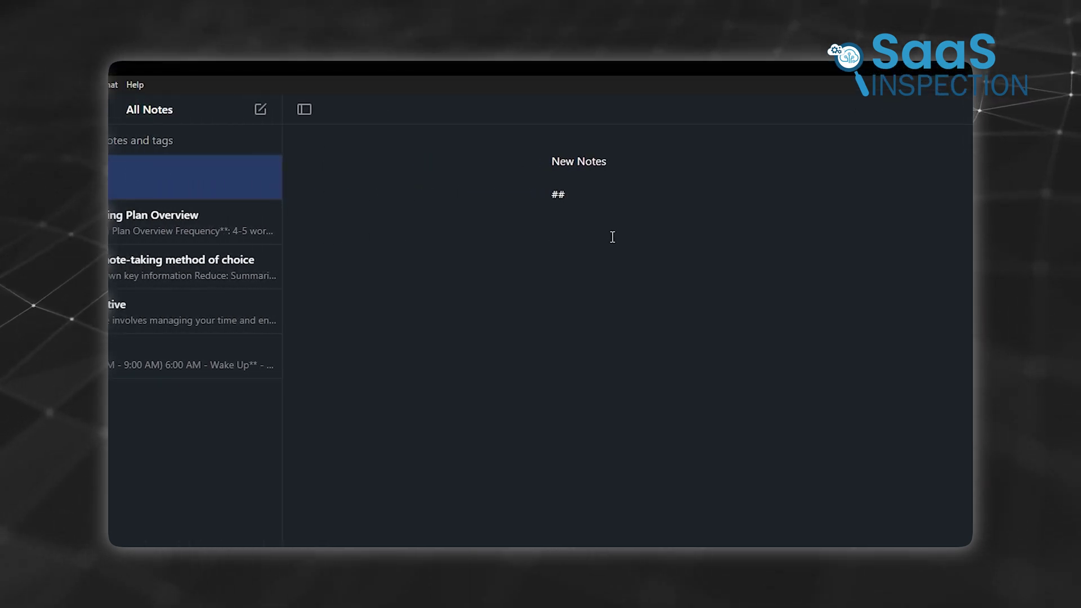
text(**)
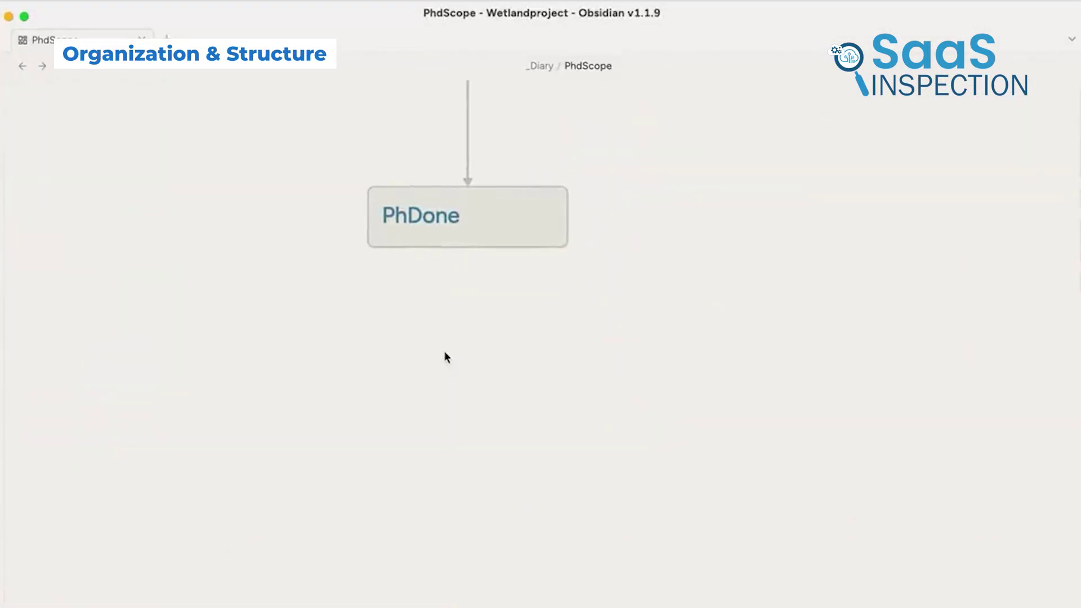
Capture the Yoda PhD meme from the web page and paste it below the PhDone card.
key(super+shift+2)
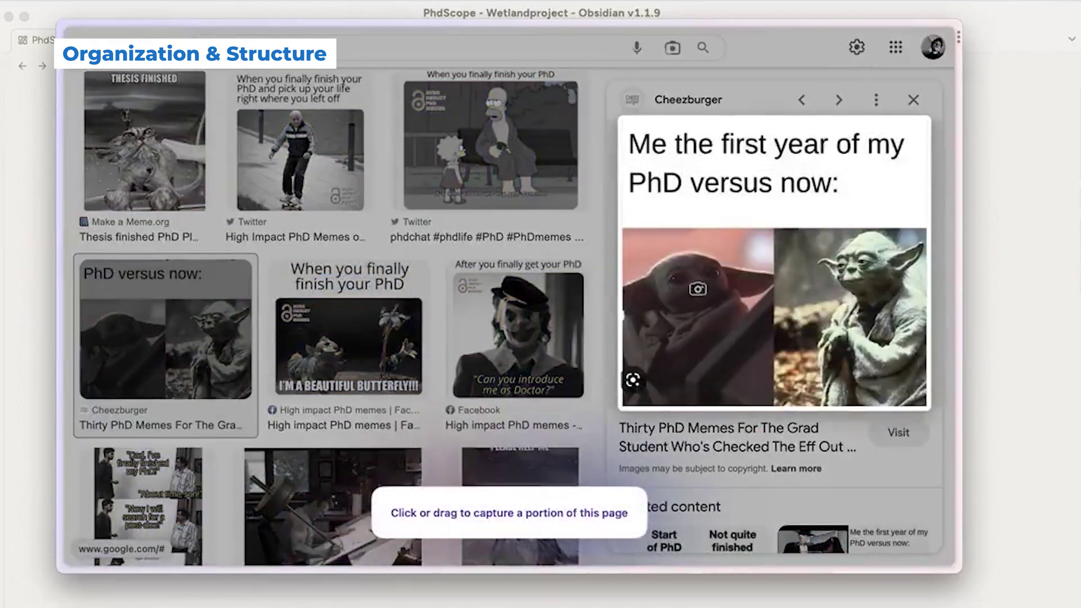
click(701, 287)
click(463, 213)
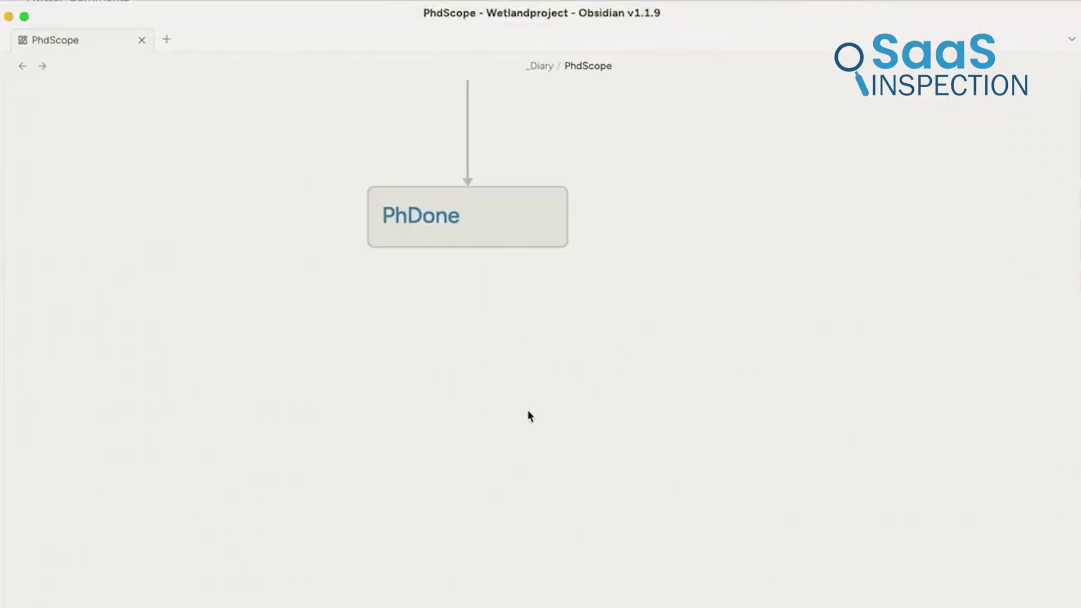
key(super+v)
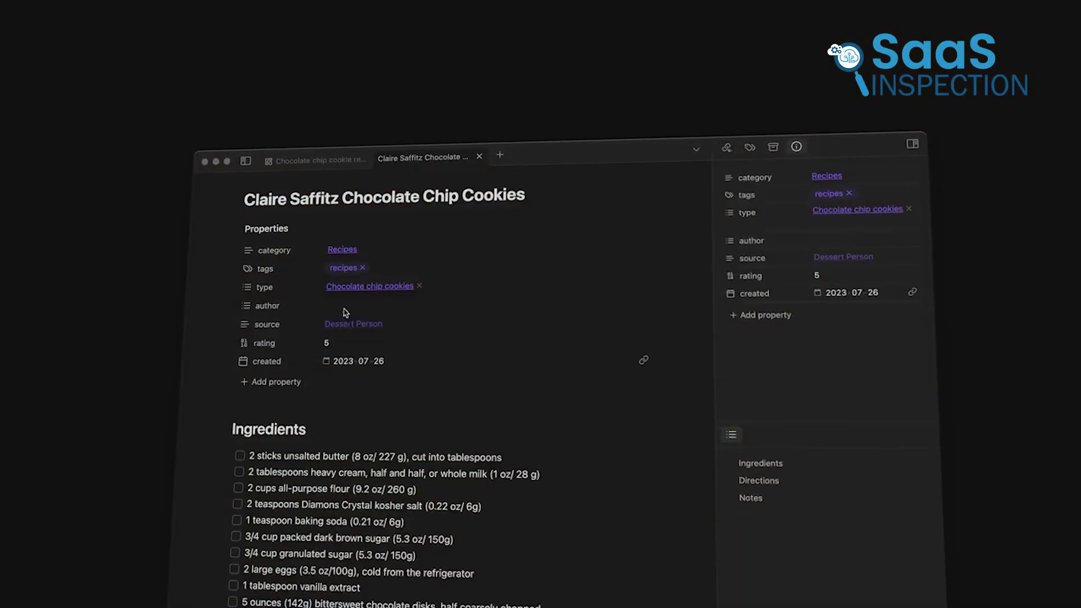
Fill the recipe's empty author property with the suggested author link.
click(346, 307)
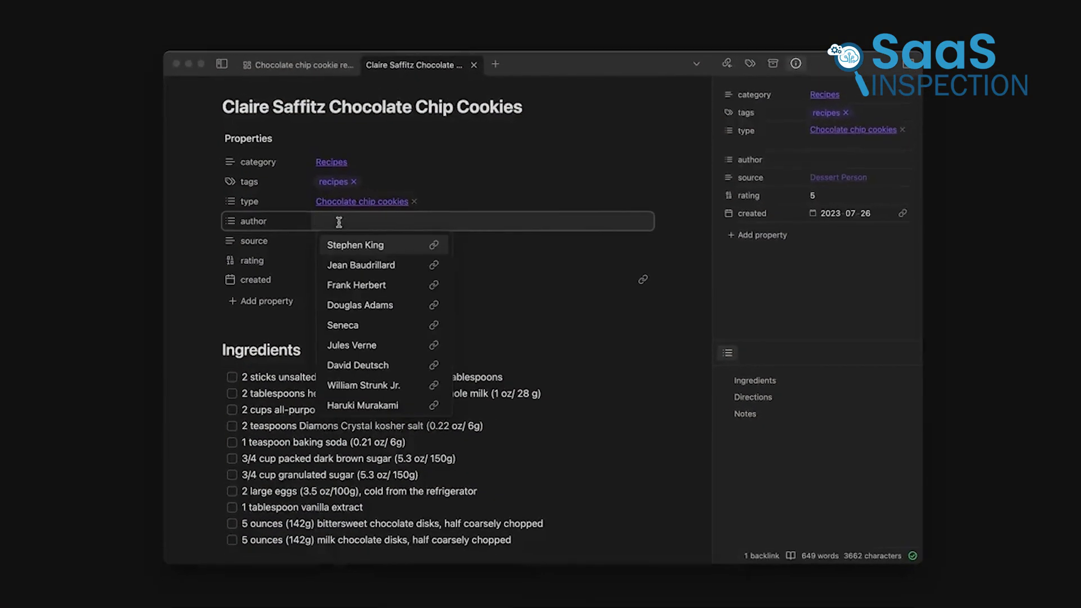
text(cl)
key(Return)
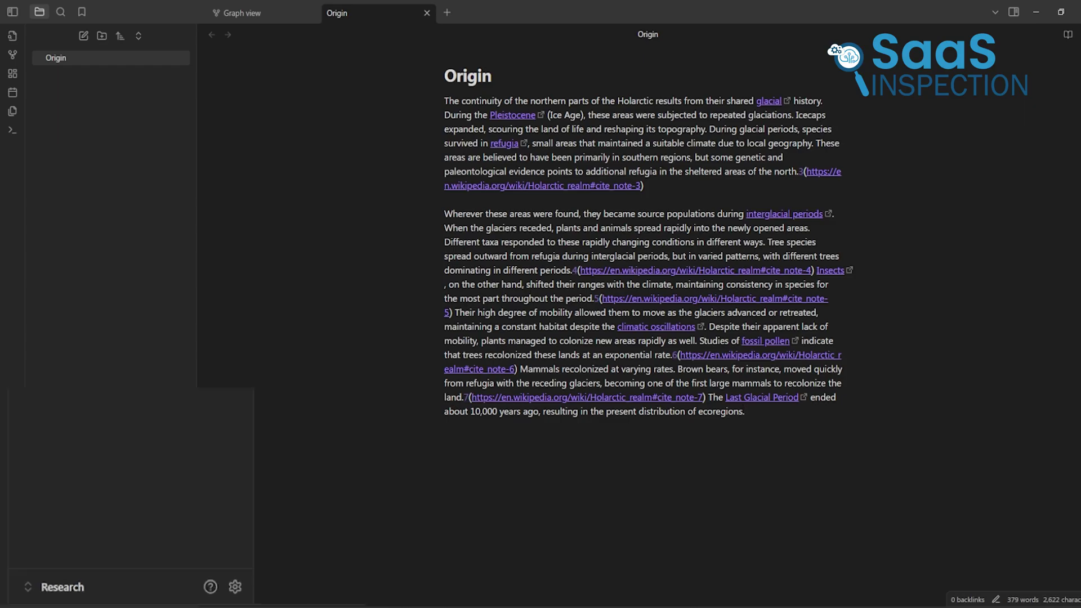
Switch vaults to the First Vault, then to the Research vault, and scroll its contents.
click(88, 580)
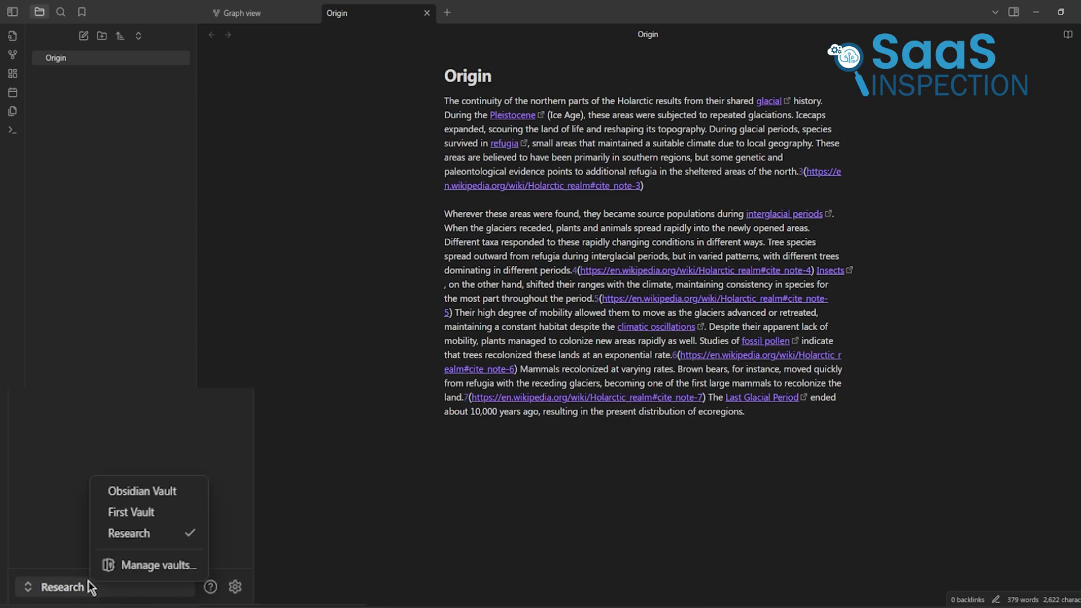
click(116, 515)
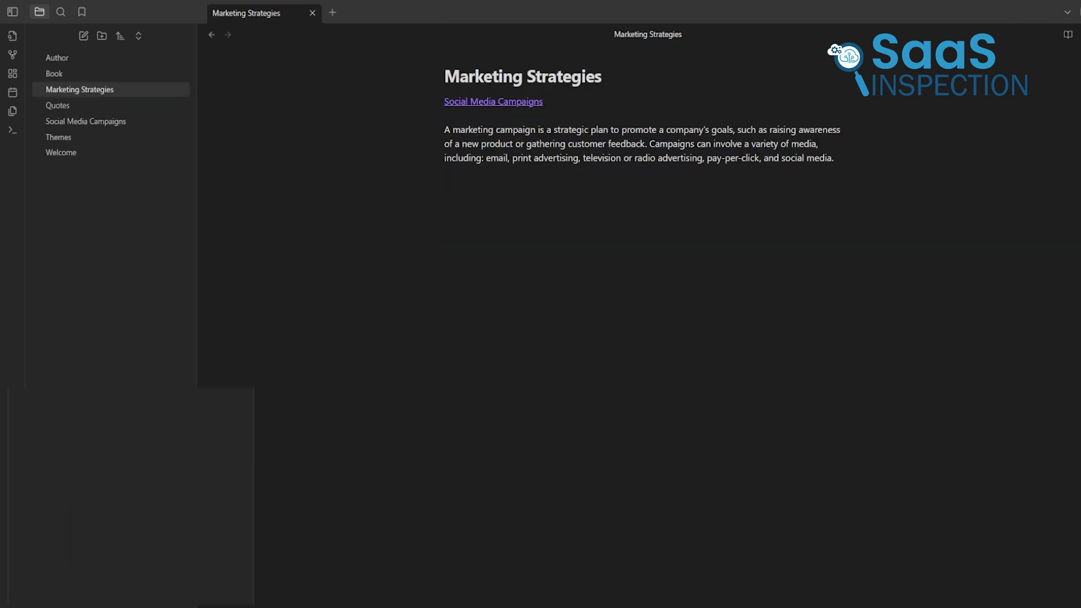
click(137, 575)
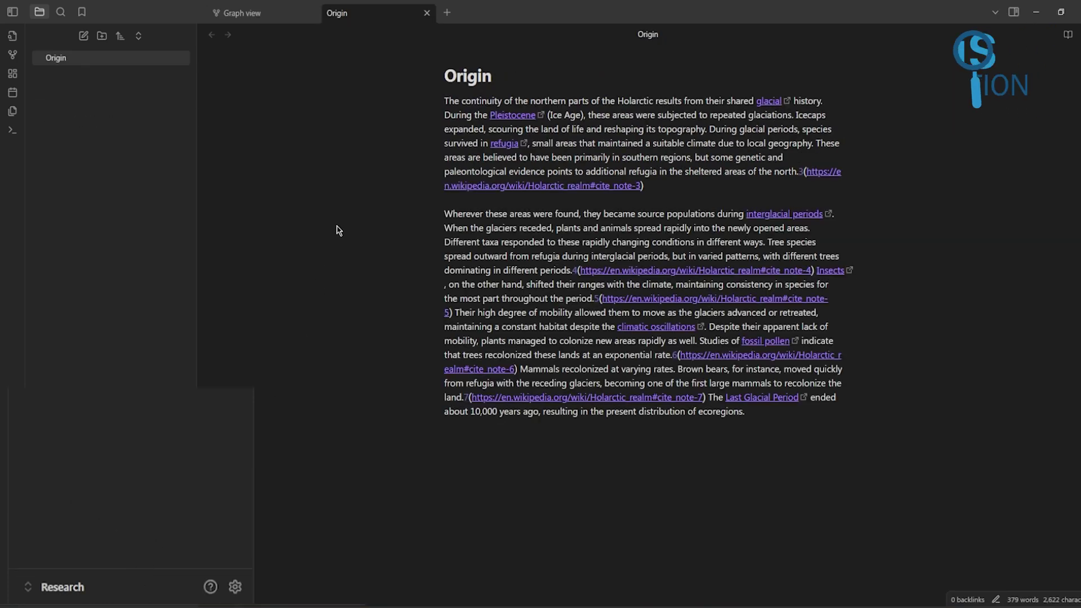
scroll(338, 230, down, 2)
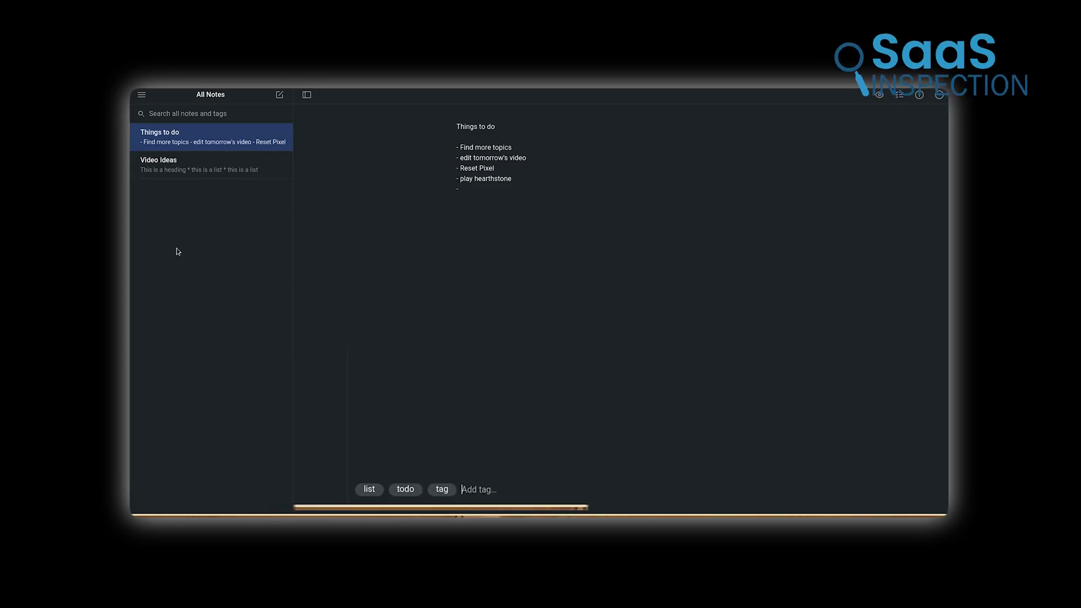
Filter notes by tag:todo, open Welcome to Be Productive alongside, and title the new note 'New Notes'.
click(178, 115)
text(t)
click(174, 149)
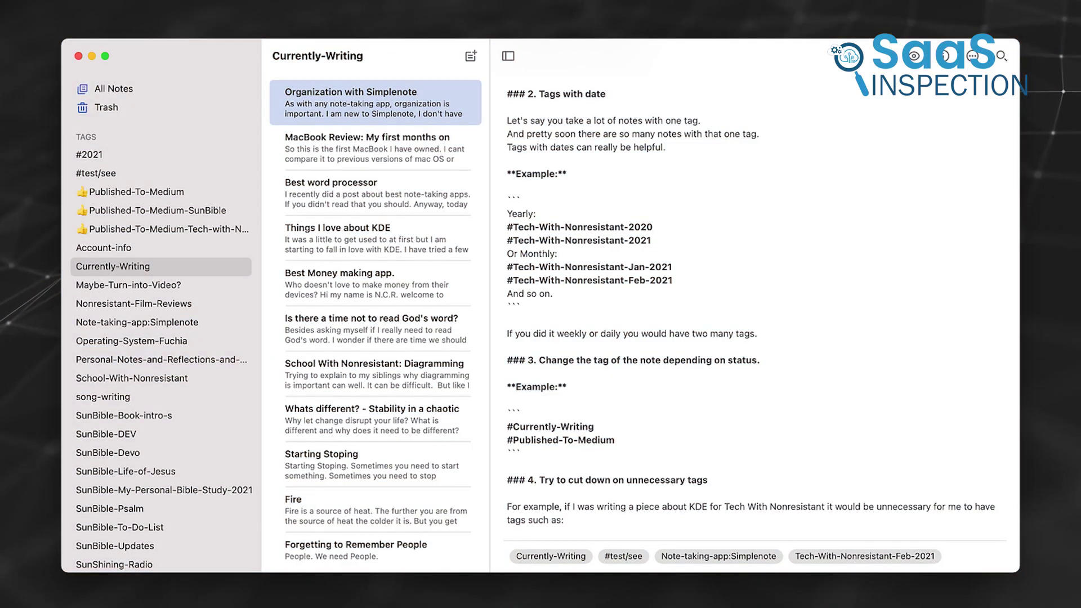
text(o)
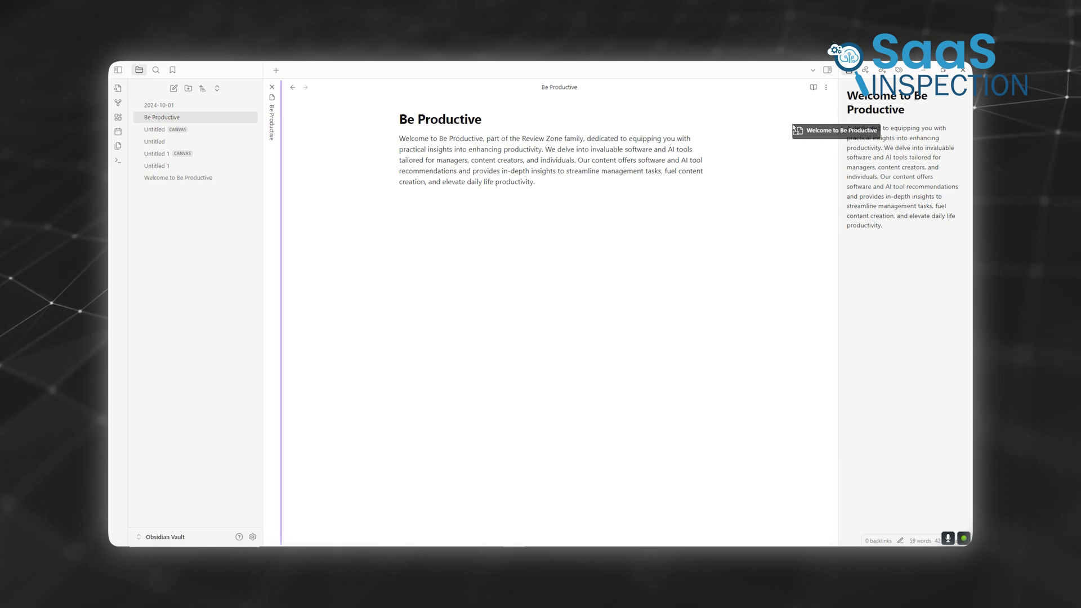
drag(794, 128, 794, 123)
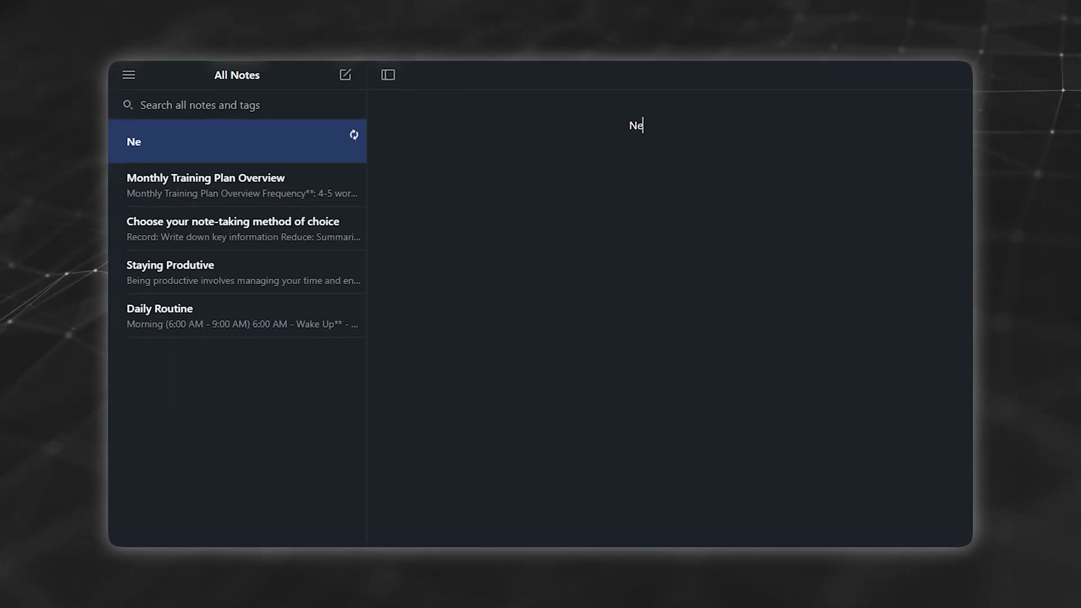
text(w)
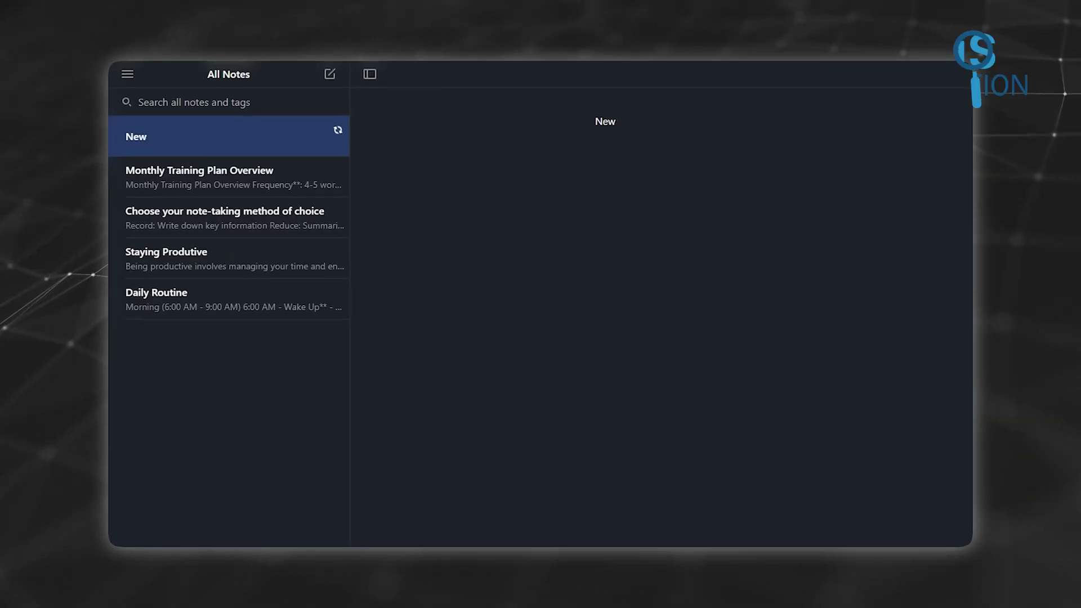
text( Not)
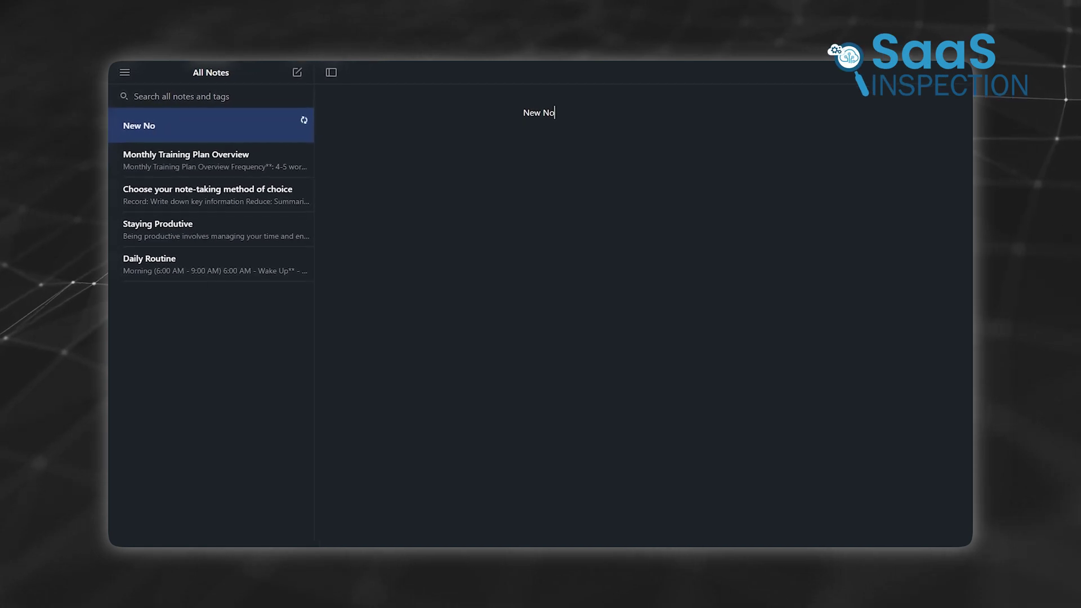
text(es)
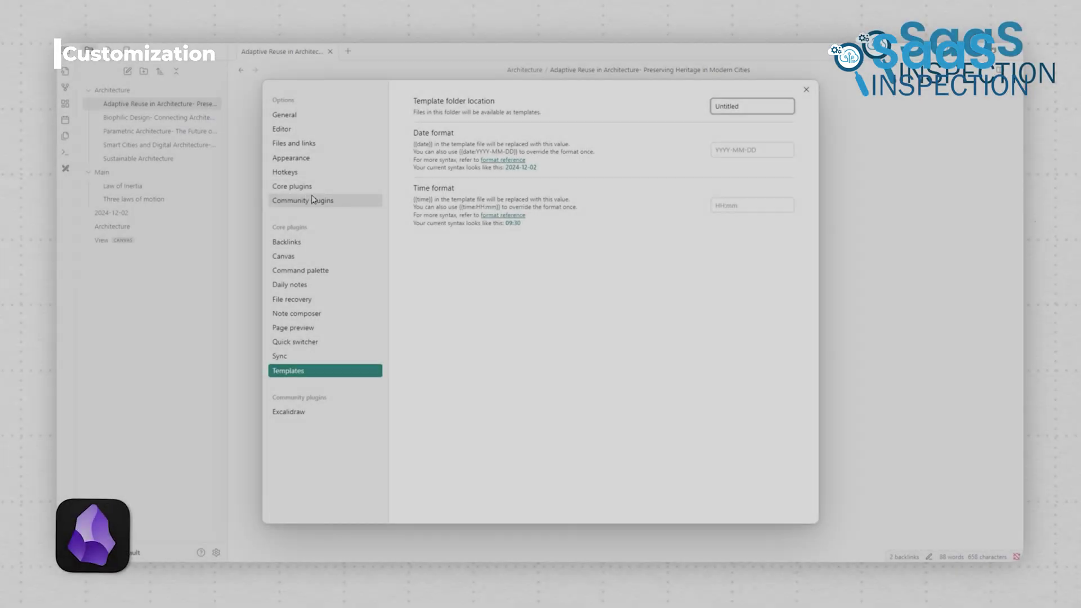
Browse the Community plugins catalogue from Settings and scroll down through the listed themes.
click(313, 200)
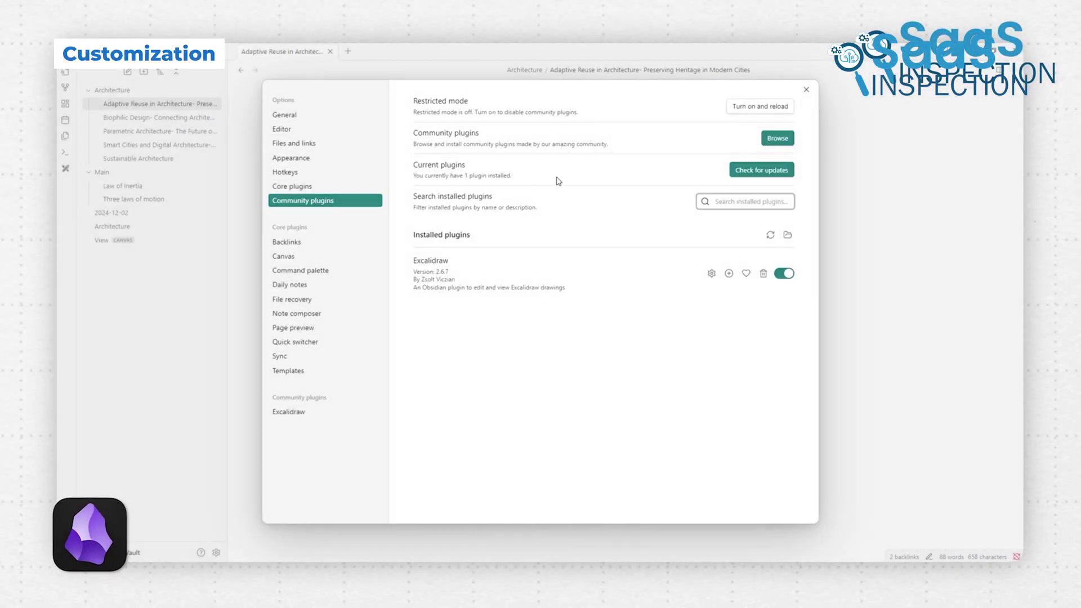
click(776, 140)
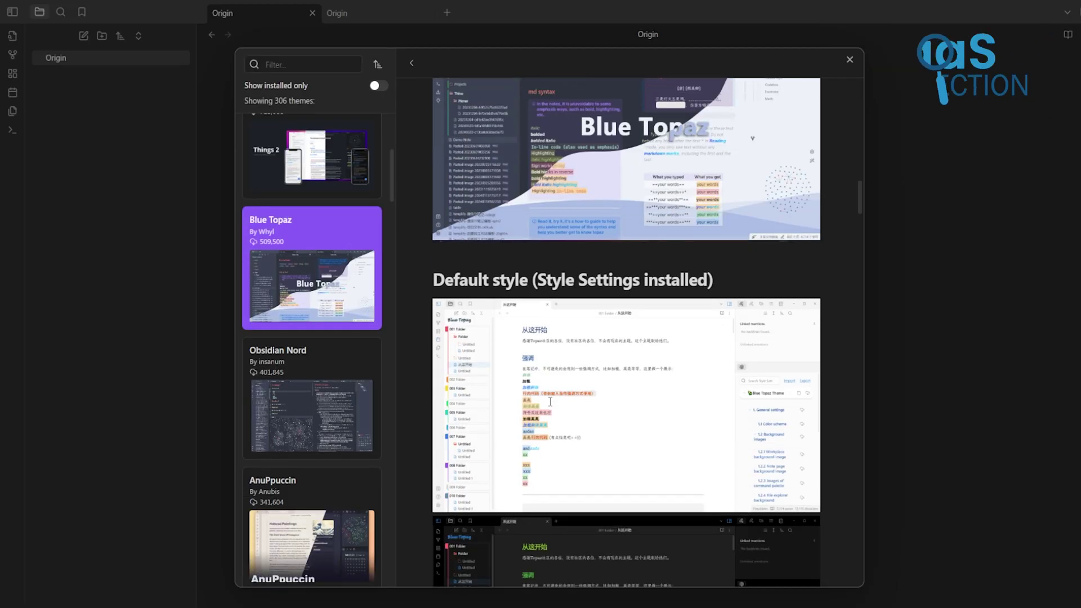
scroll(550, 402, down, 10)
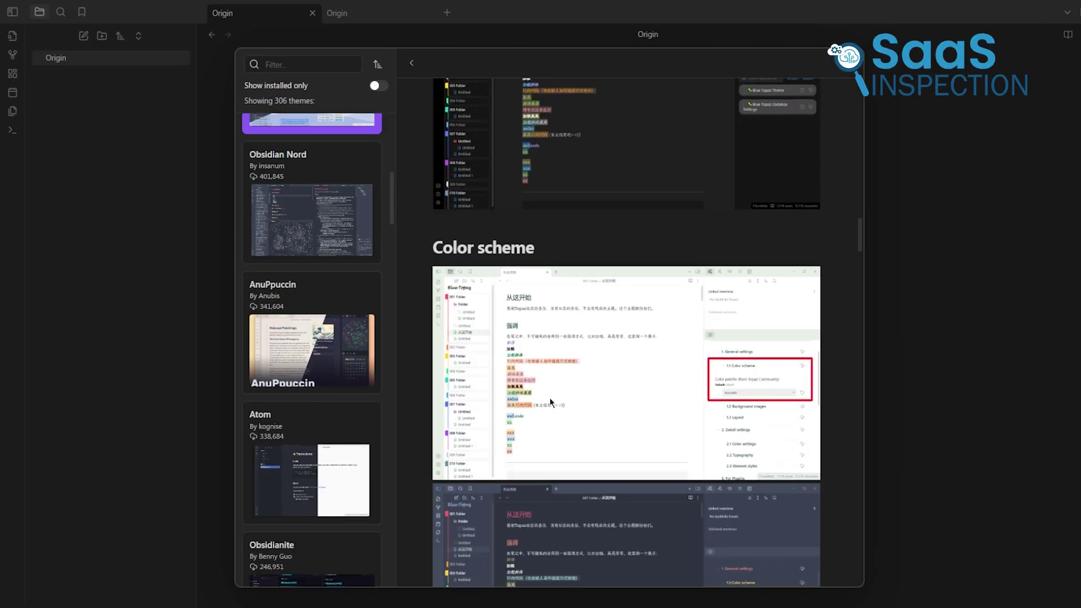
scroll(550, 398, down, 15)
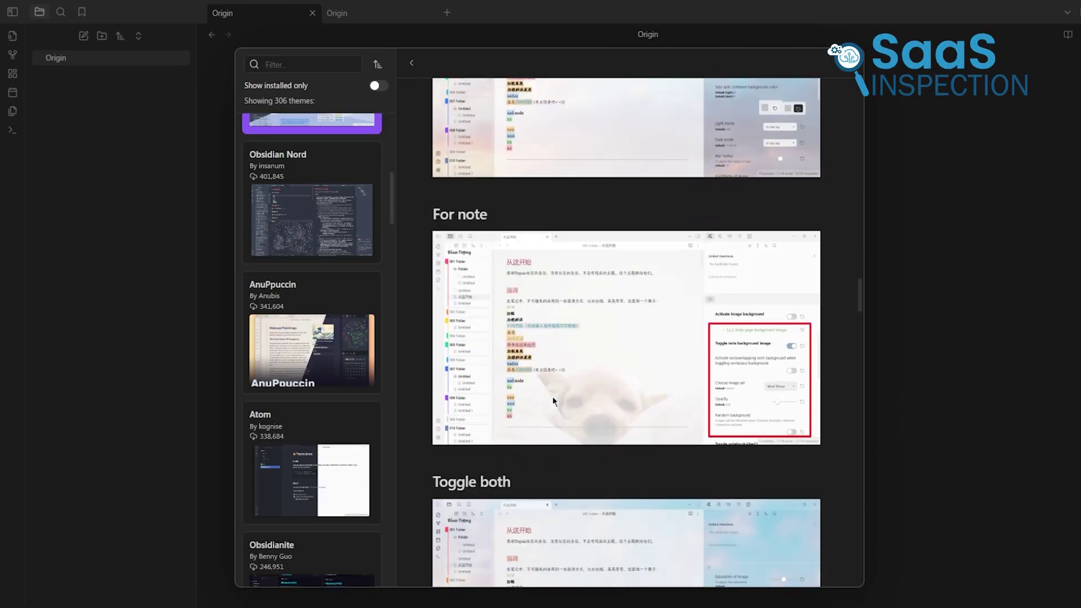
scroll(552, 401, down, 2)
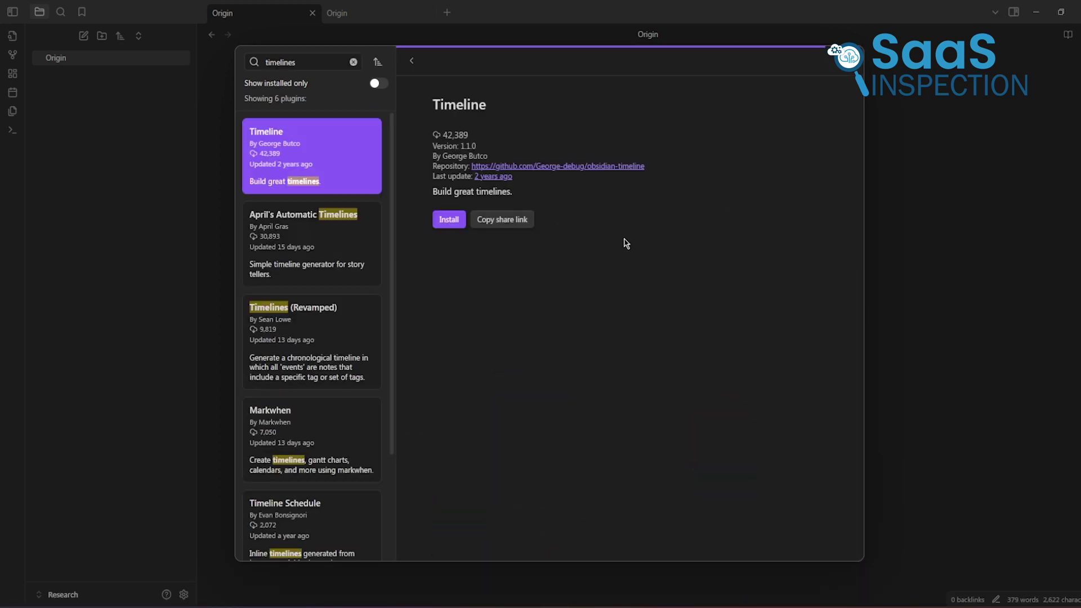
scroll(626, 248, down, 5)
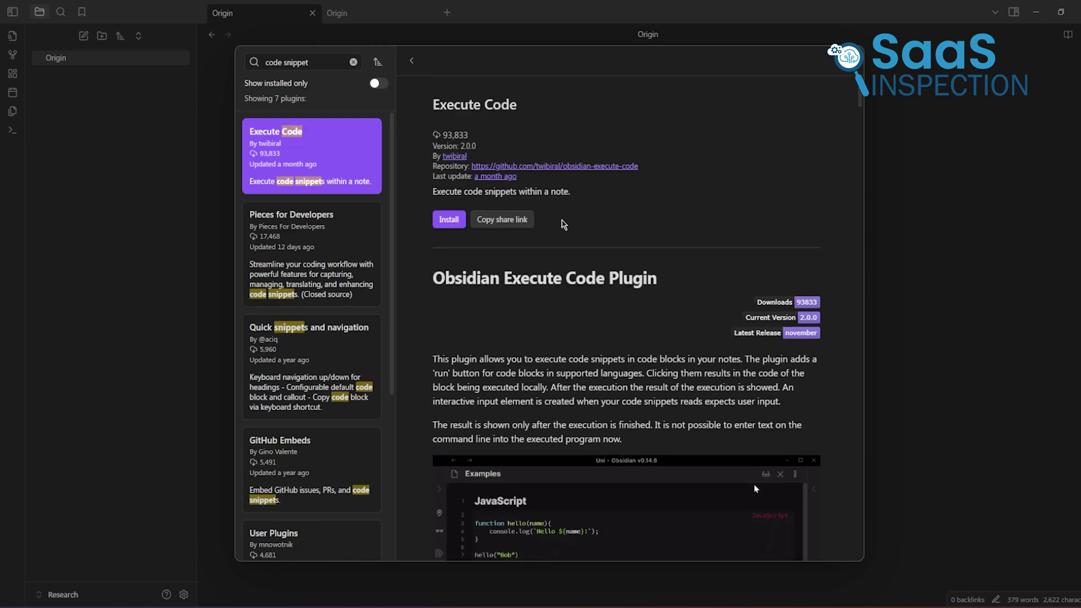
scroll(571, 242, down, 4)
scroll(585, 271, down, 4)
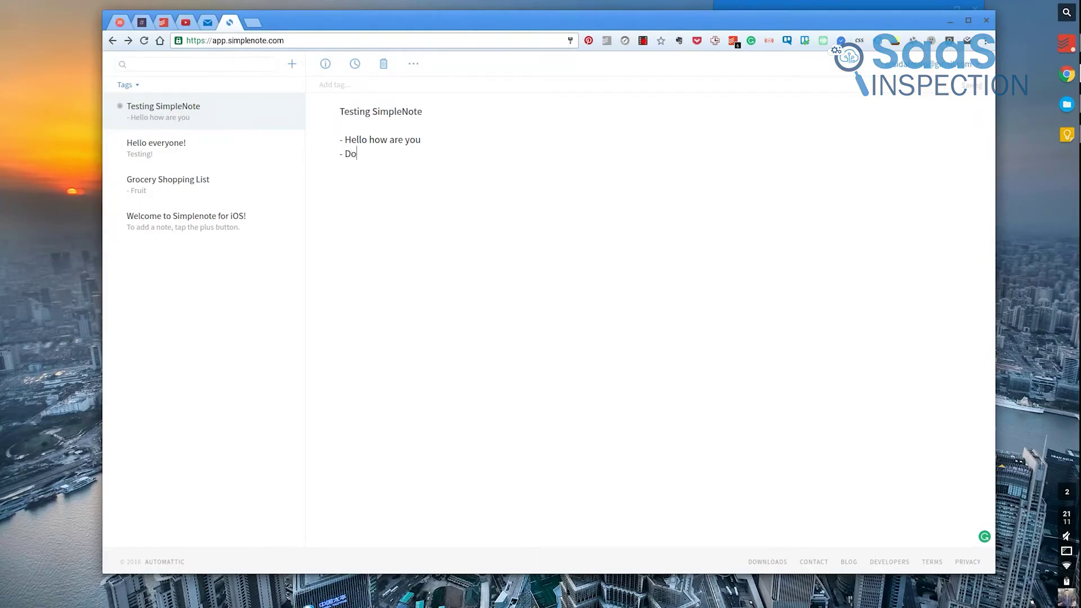
Finish typing 'Documented', open Grocery Shopping List, filter notes by the Offline tag, and start a new note.
text(cumented)
click(167, 183)
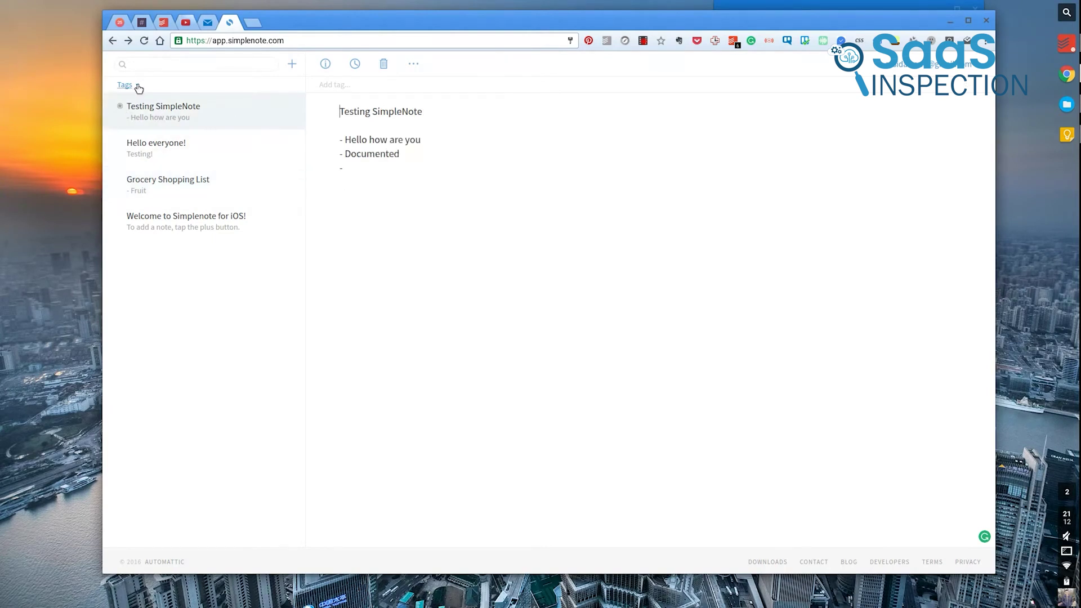
click(130, 154)
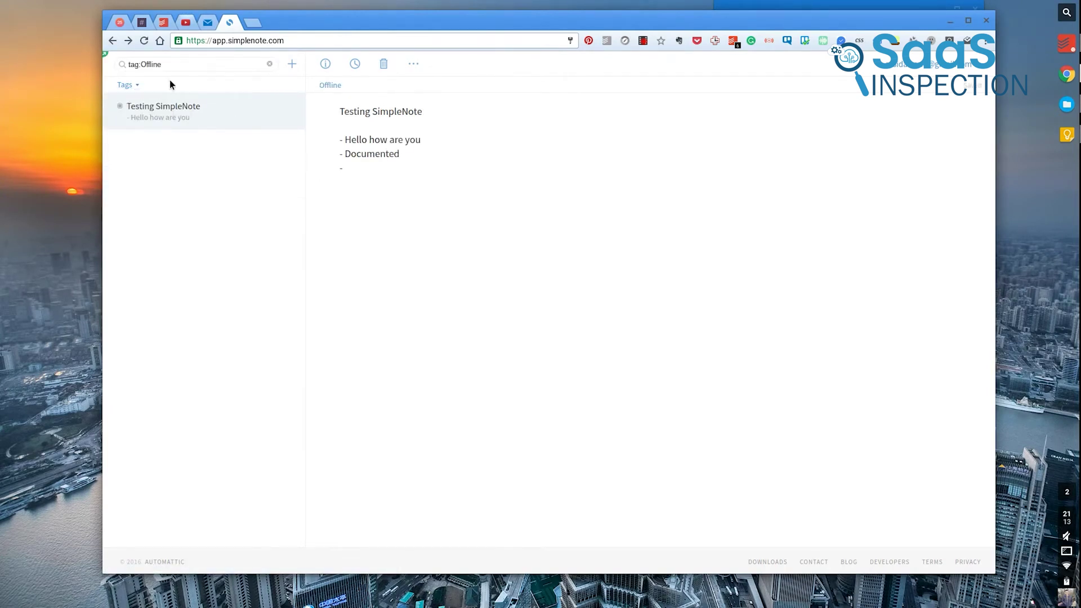
click(128, 84)
click(292, 64)
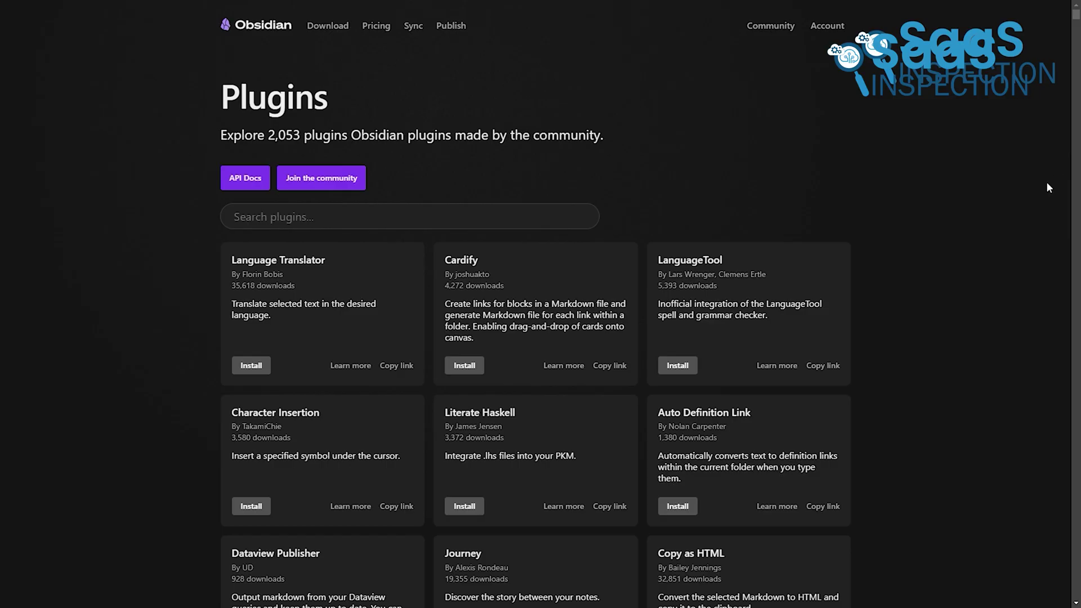
Slide Version History back to the Grocery Shopping List's oldest version, from 37 days ago.
scroll(946, 266, down, 7)
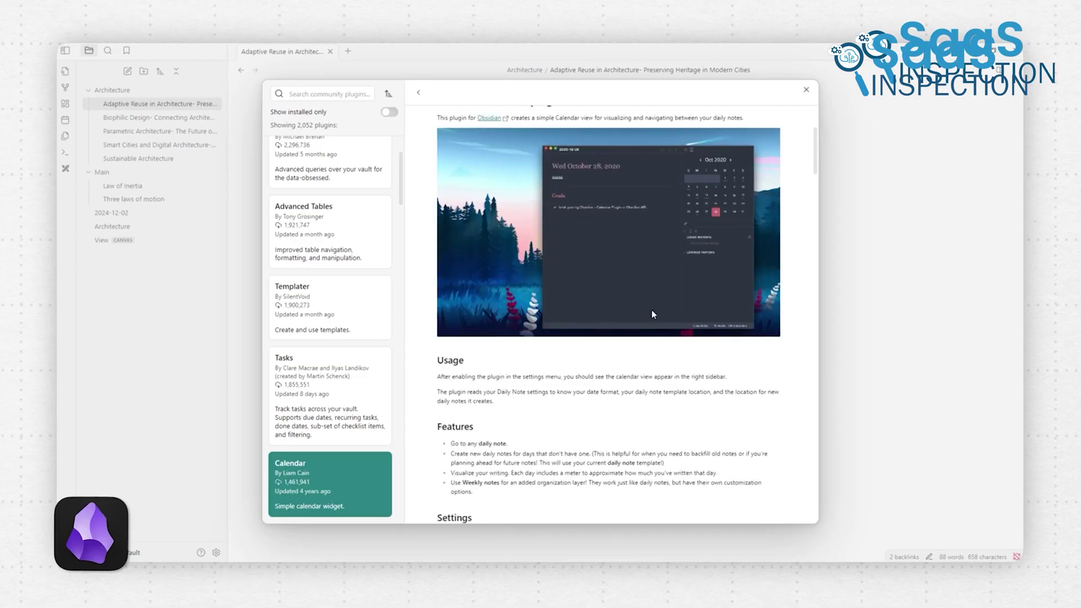
scroll(648, 329, down, 10)
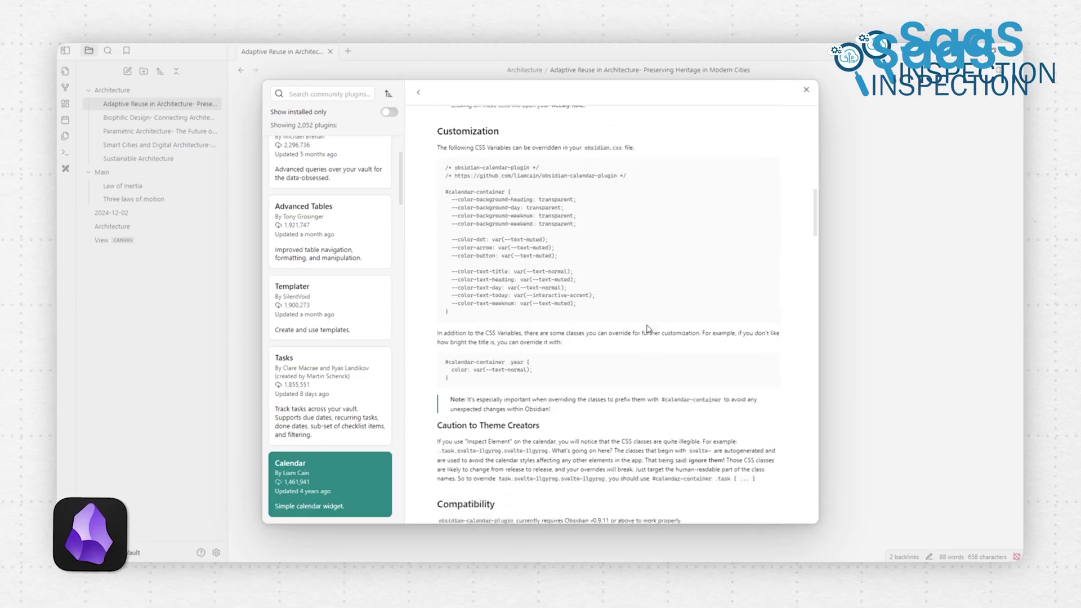
scroll(648, 329, down, 5)
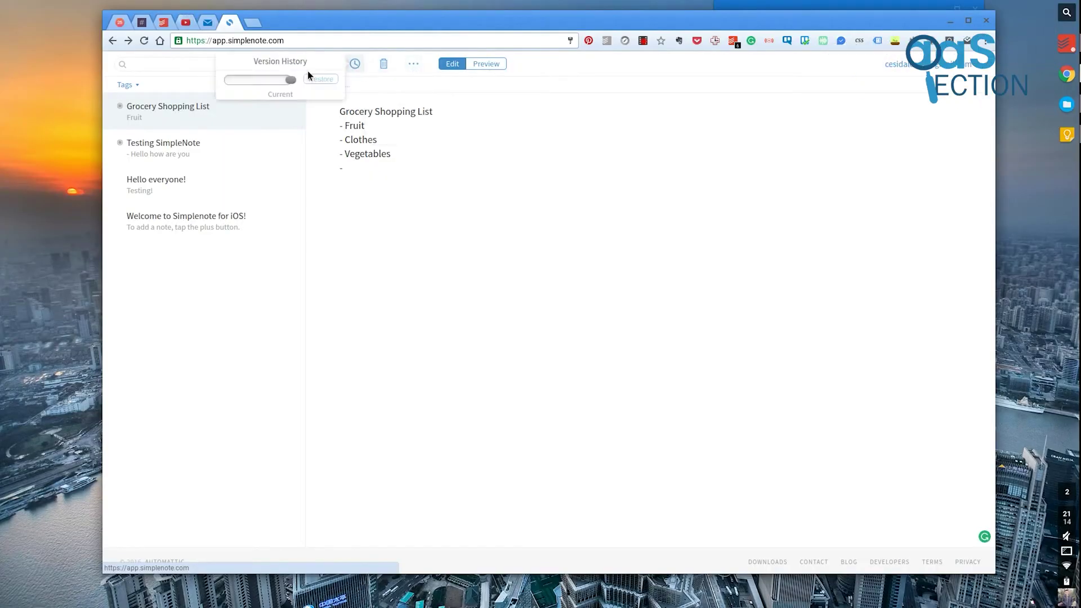
drag(289, 80, 248, 79)
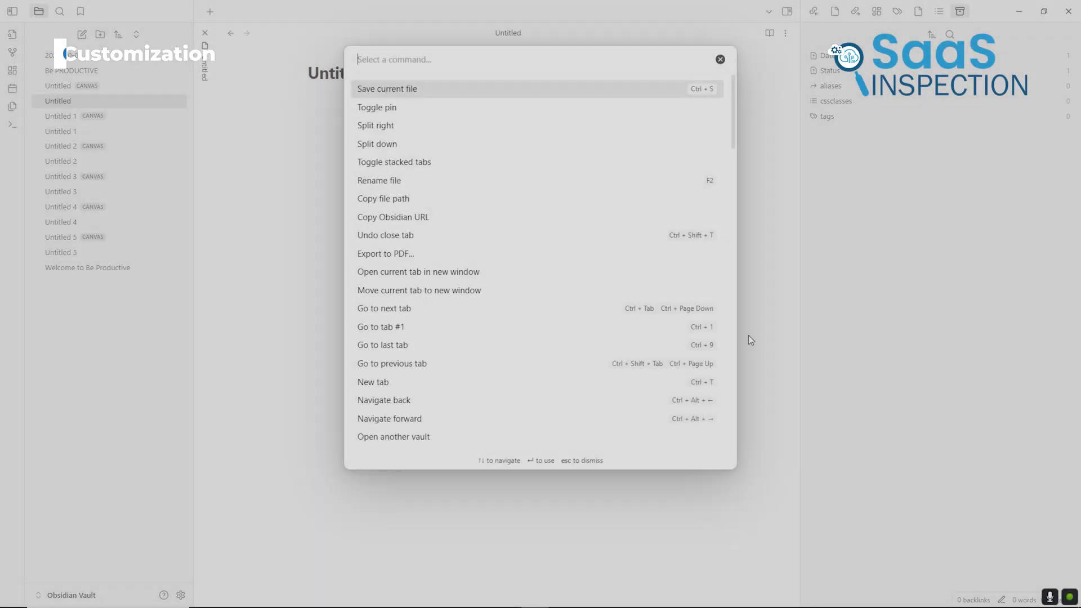
Add a Dates property to the Untitled note via the 'Add file property' command.
text(prop)
key(Down)
key(Down)
key(Down)
key(Down)
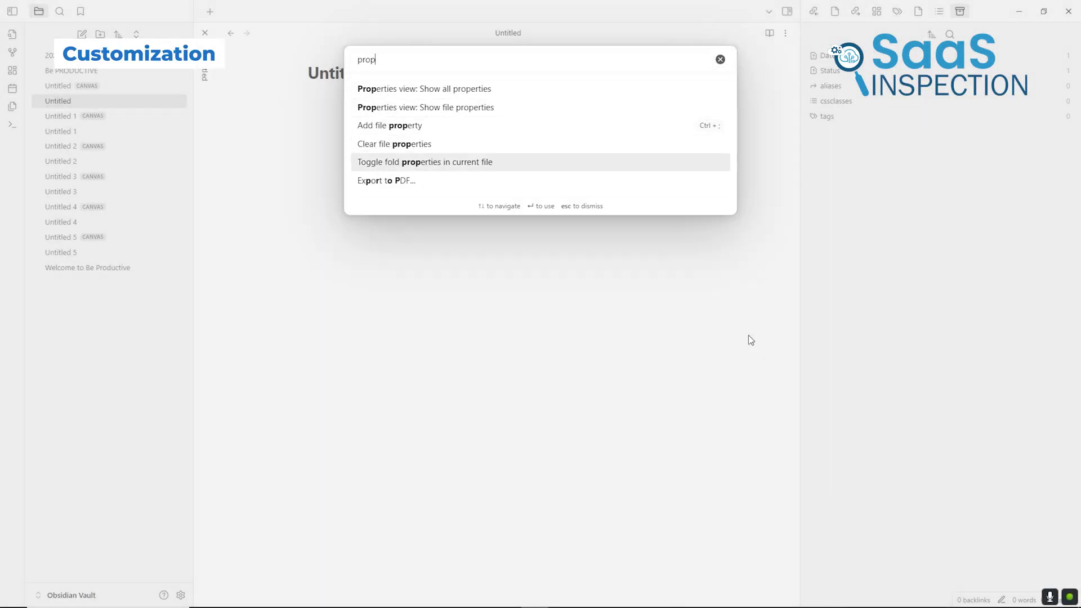
key(Up)
key(Up)
key(Return)
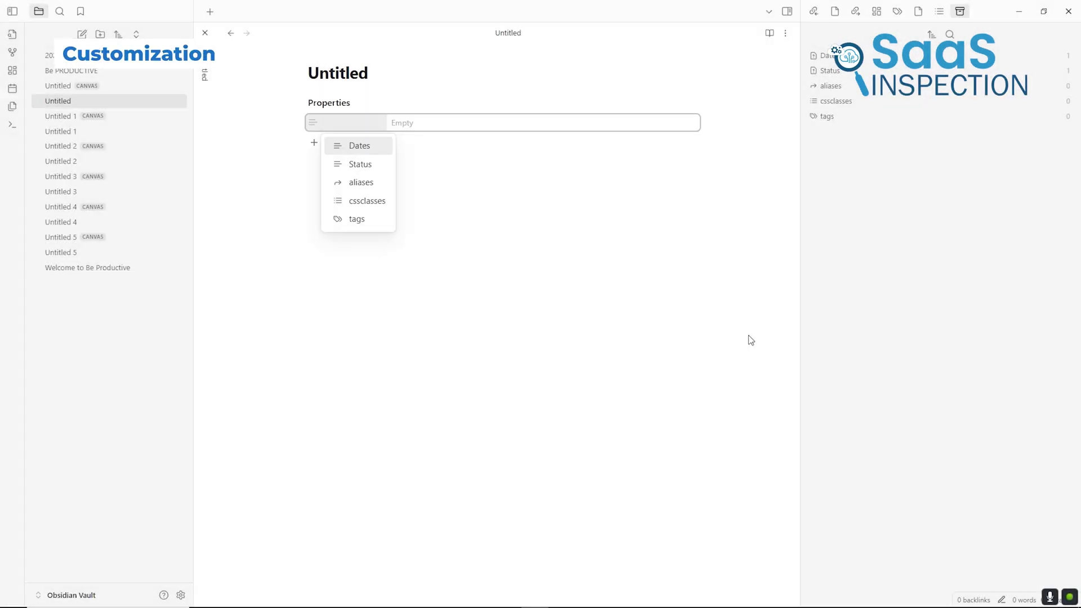
key(Down)
key(Up)
key(Return)
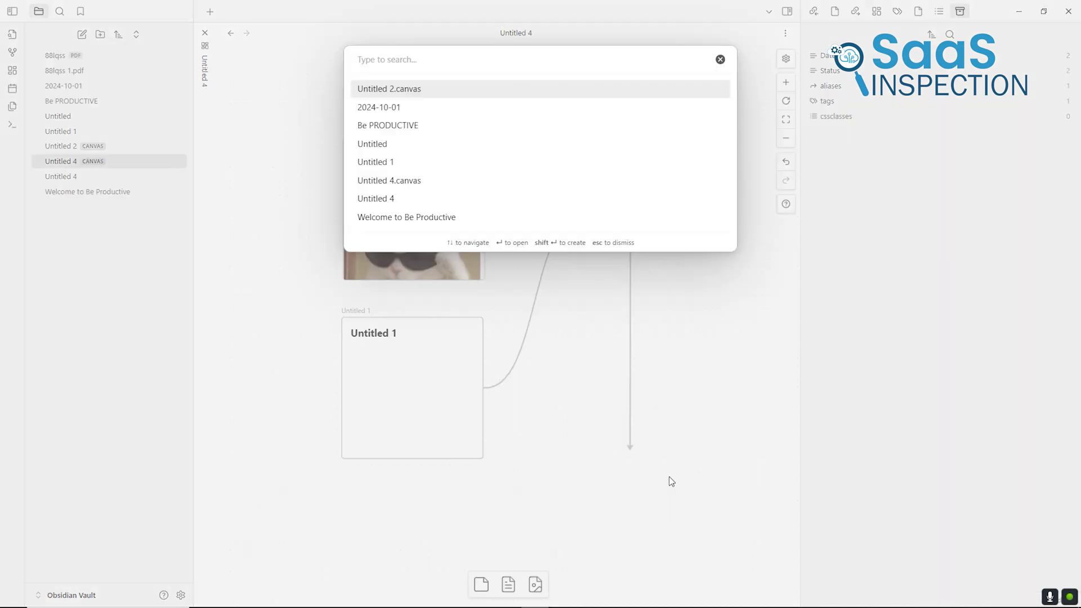
Add Be PRODUCTIVE as a canvas card and create a new note named 'customer'.
click(413, 125)
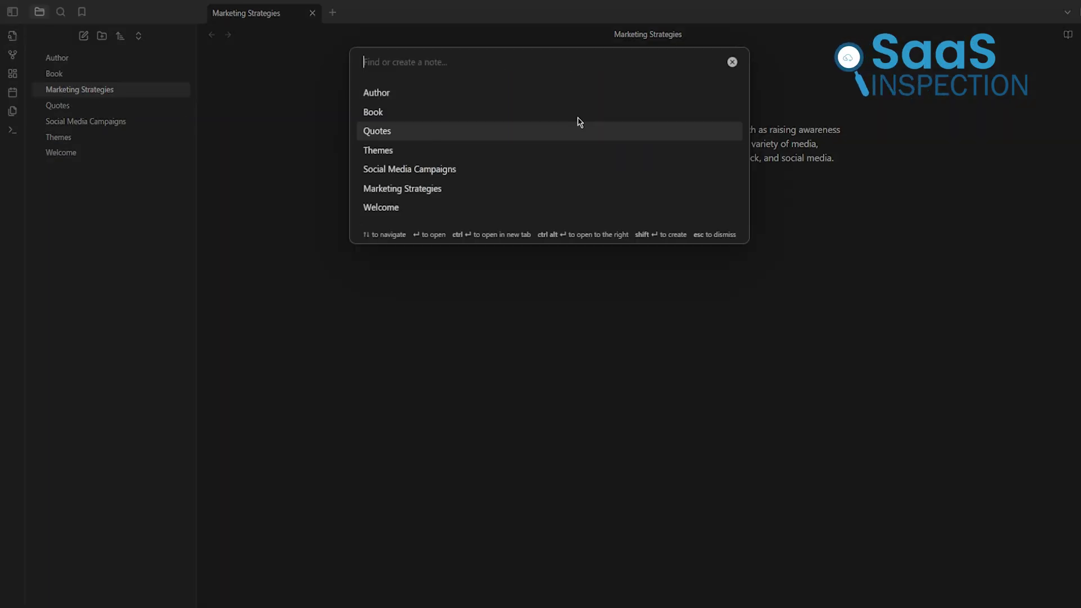
click(12, 35)
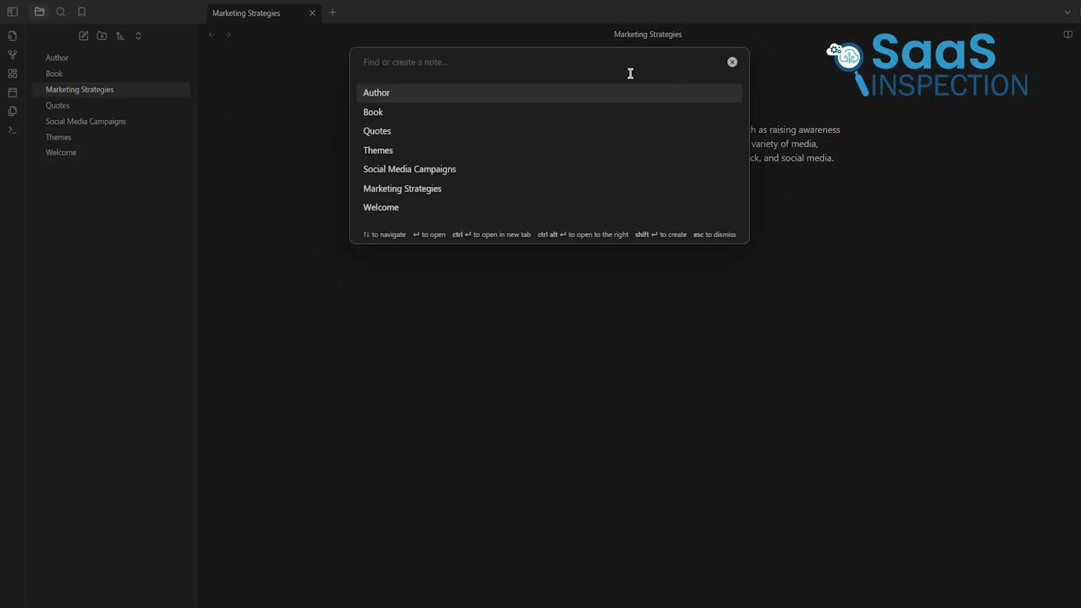
text(customer)
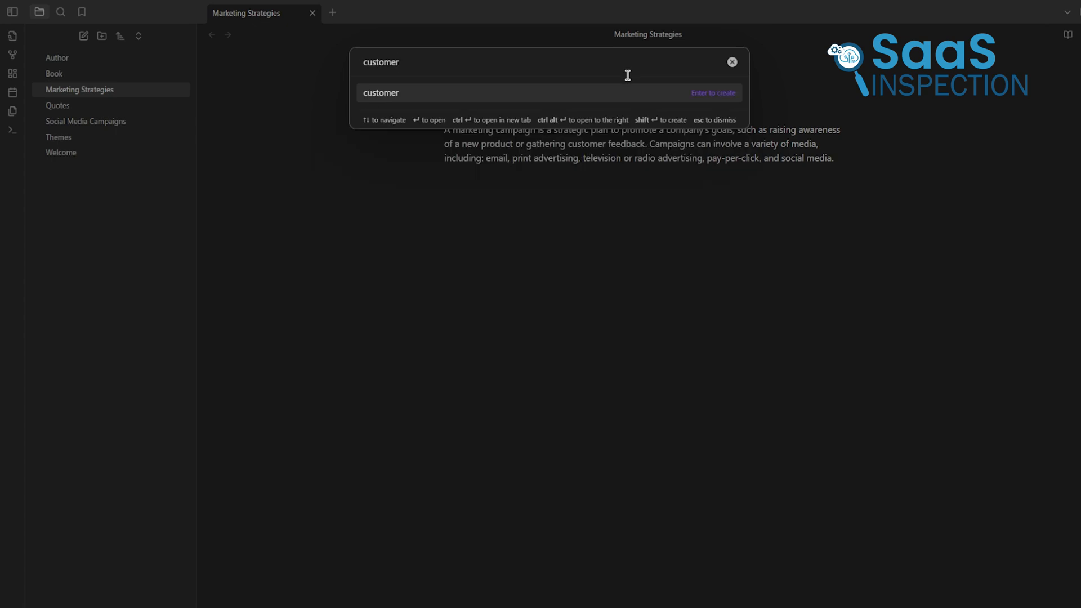
click(433, 94)
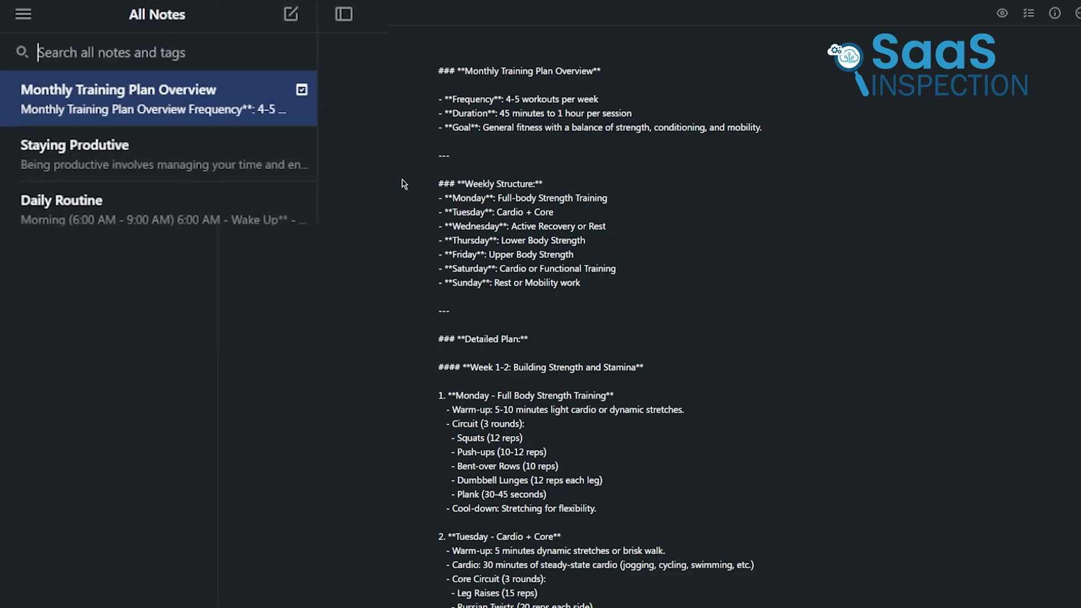
Search notes for 'full', scroll through the matching training note, then clear the search.
text(full)
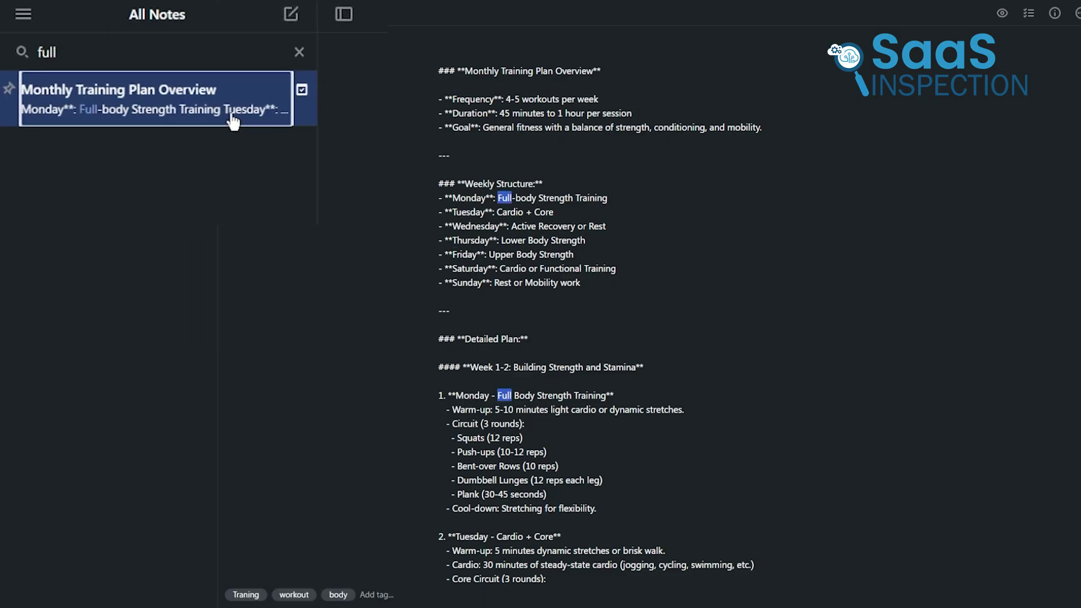
scroll(600, 285, down, 2)
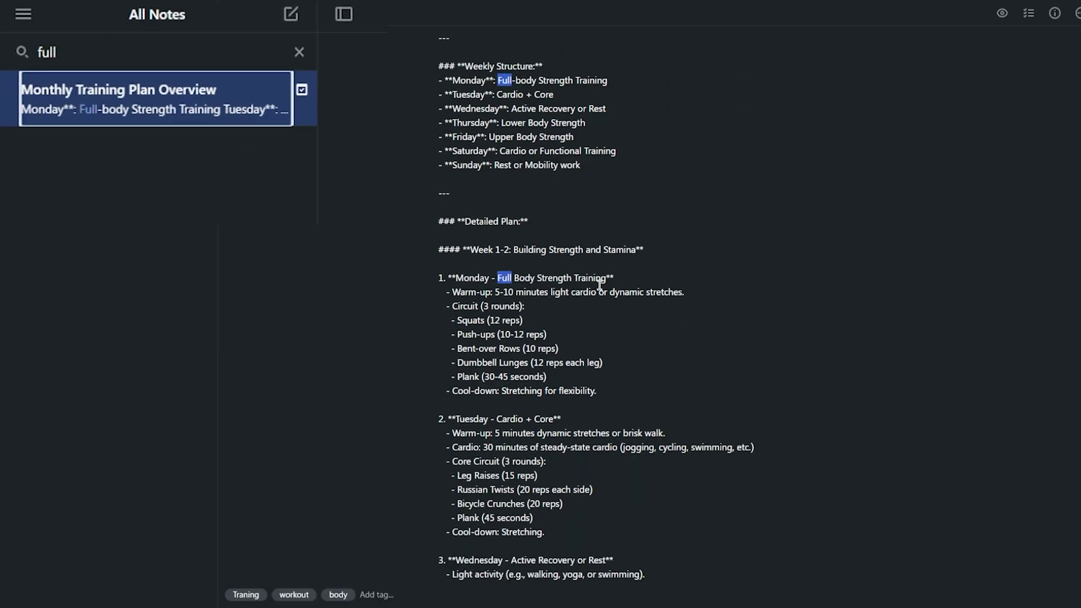
scroll(601, 276, down, 3)
scroll(601, 277, up, 3)
scroll(602, 282, down, 1)
scroll(604, 285, down, 7)
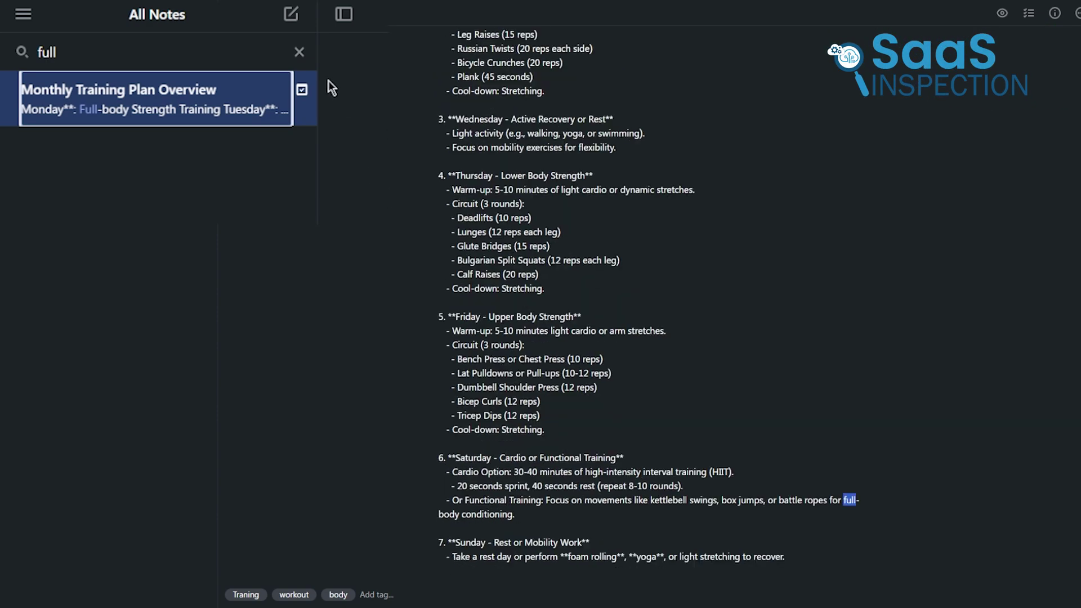
click(298, 51)
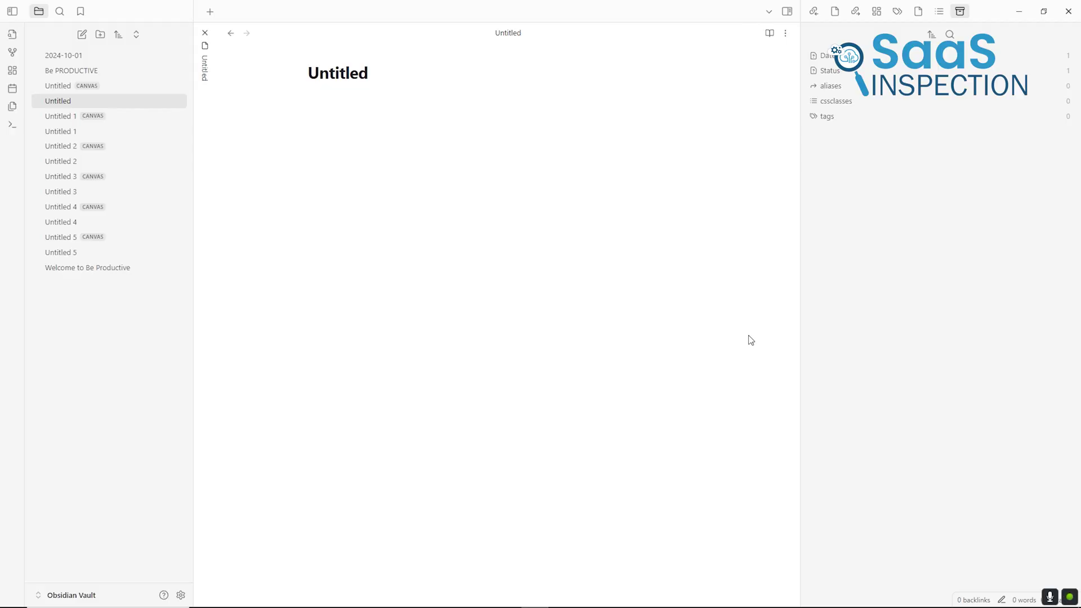
Add a Status property to the Obsidian note using the 'prop' command.
key(ctrl+p)
text(prop)
key(Up)
key(Up)
key(Up)
key(Up)
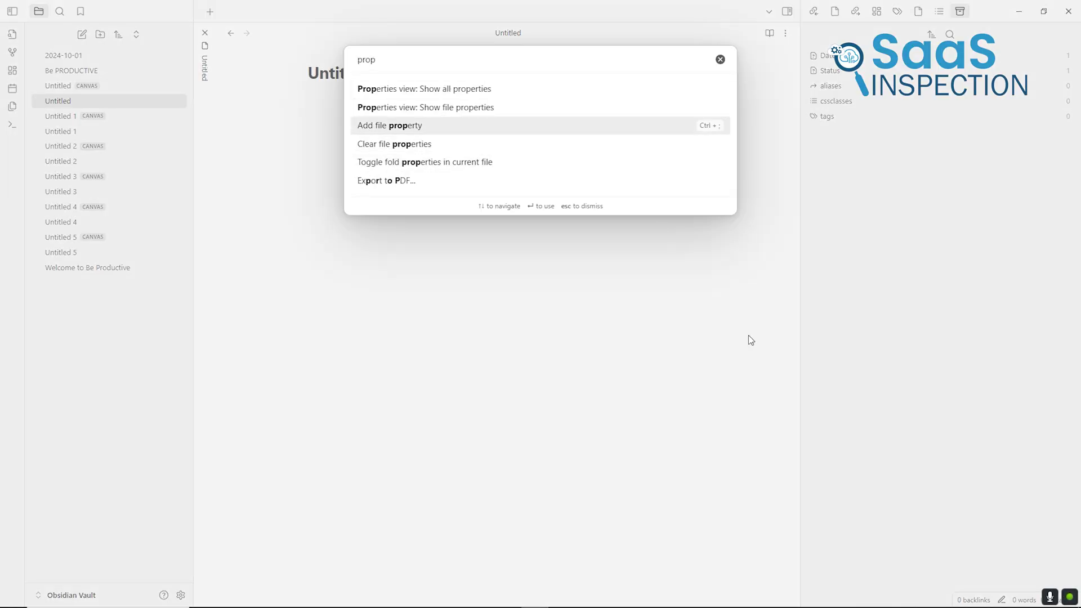
key(Return)
key(Return)
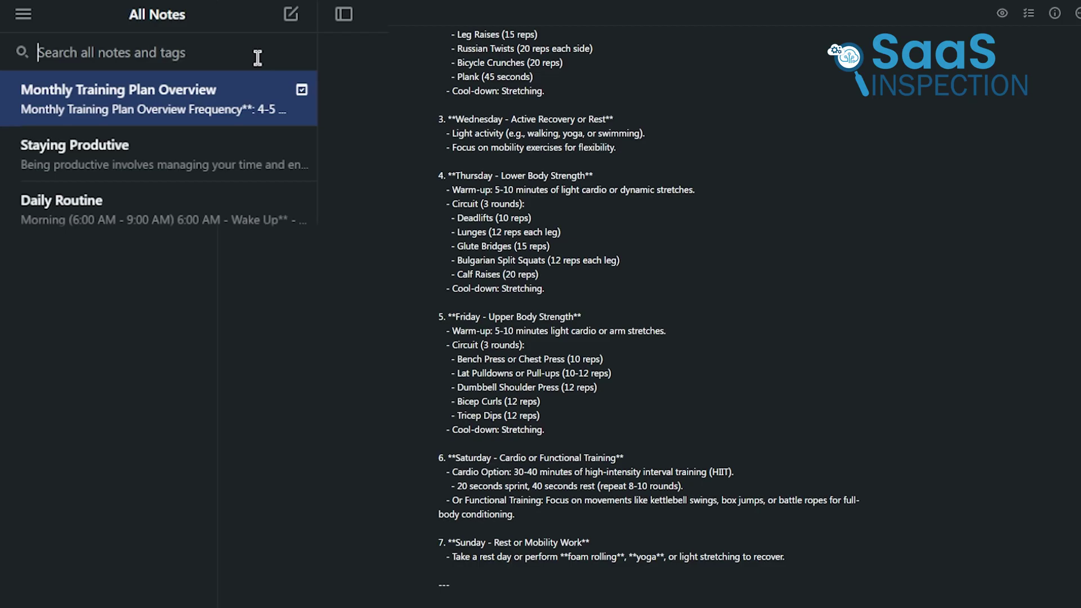
Search 'produ' and open the Staying Produtive note, scrolling through its highlighted matches.
text(pro)
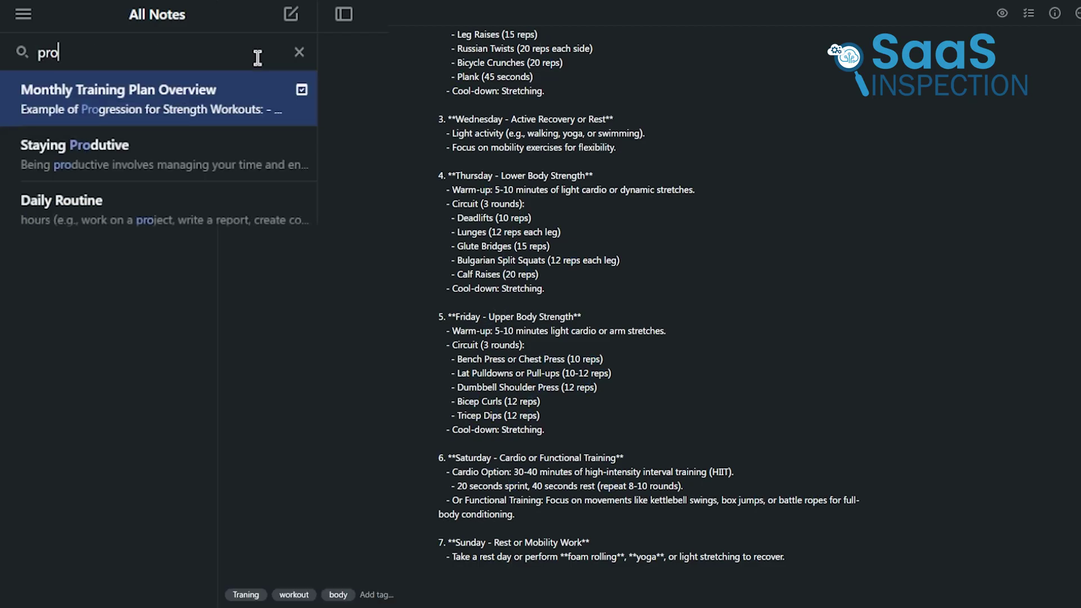
text(du)
click(292, 120)
scroll(571, 214, down, 2)
scroll(571, 214, down, 3)
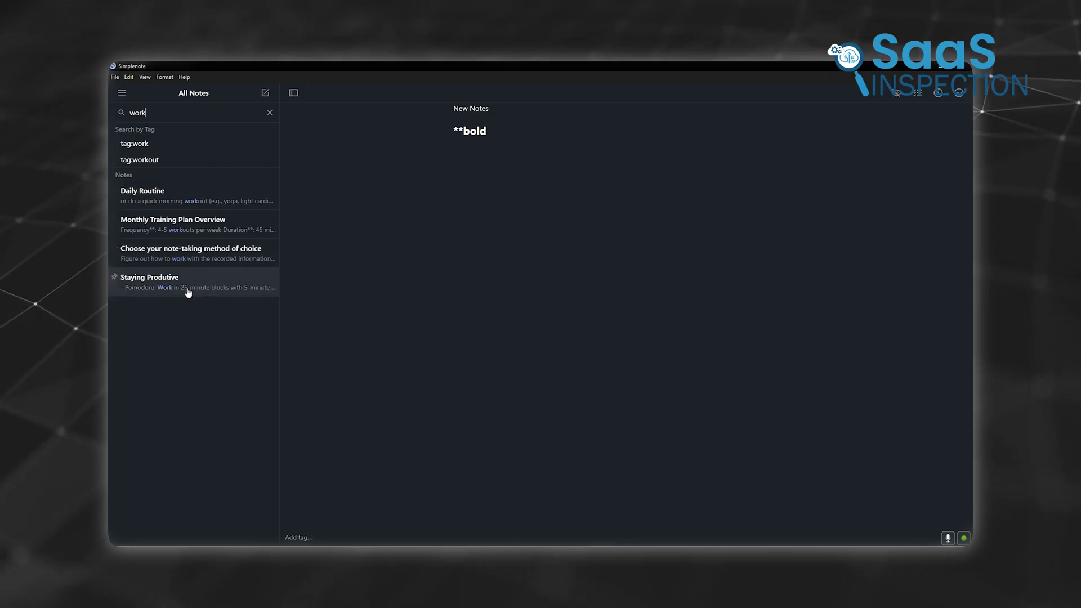
Paste into the note, then show the vault graph and drag Untitled 1 to the right.
click(188, 281)
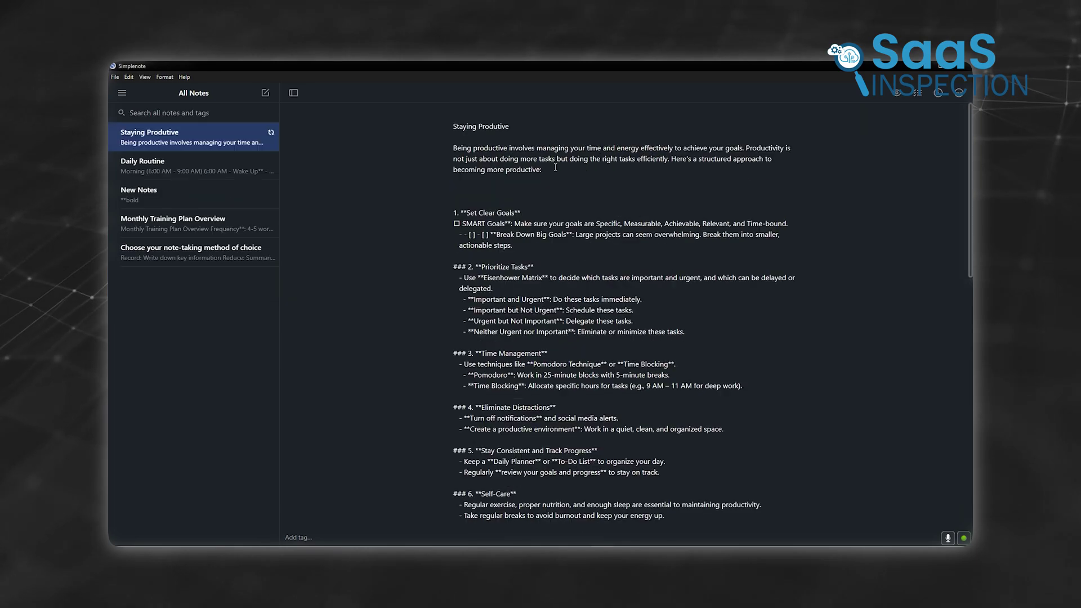
text([Daily Routine ](simplenote://note/fb659aa7-46f7-4f1a-9658-716a124bfe29))
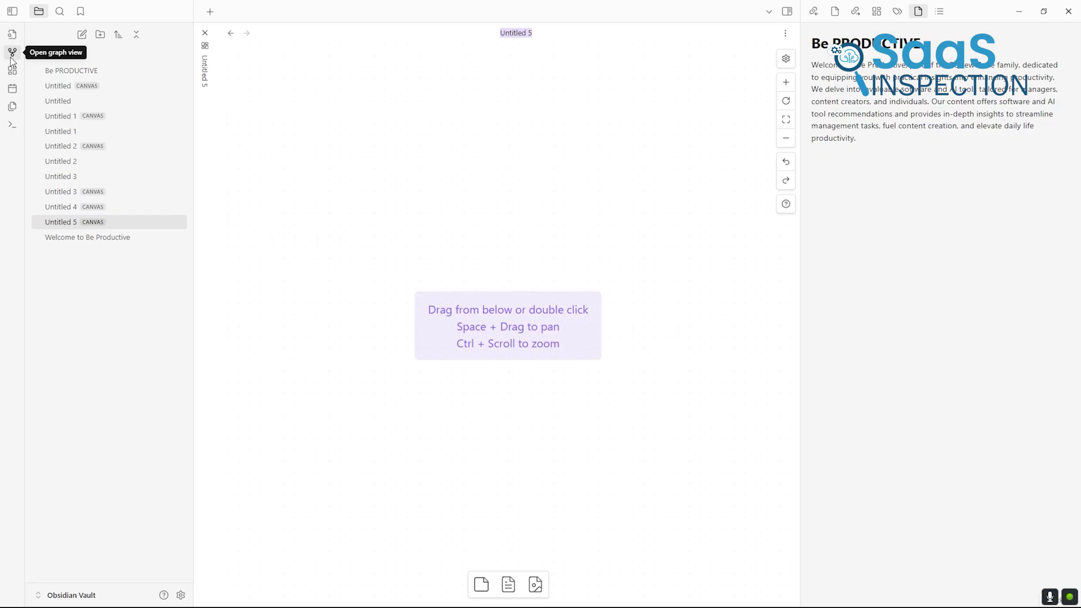
click(12, 52)
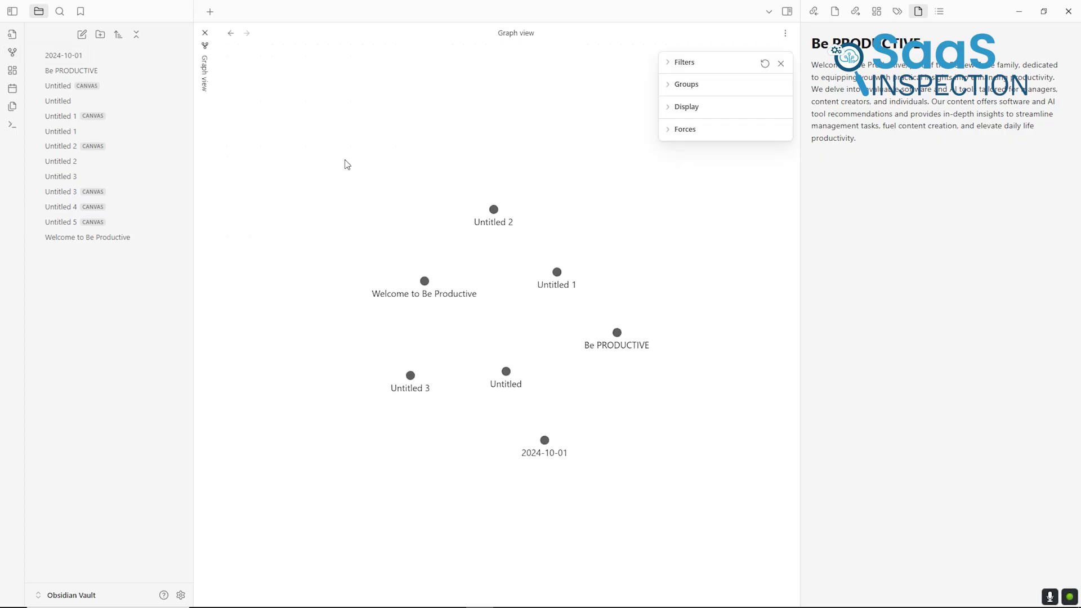
drag(565, 275, 664, 262)
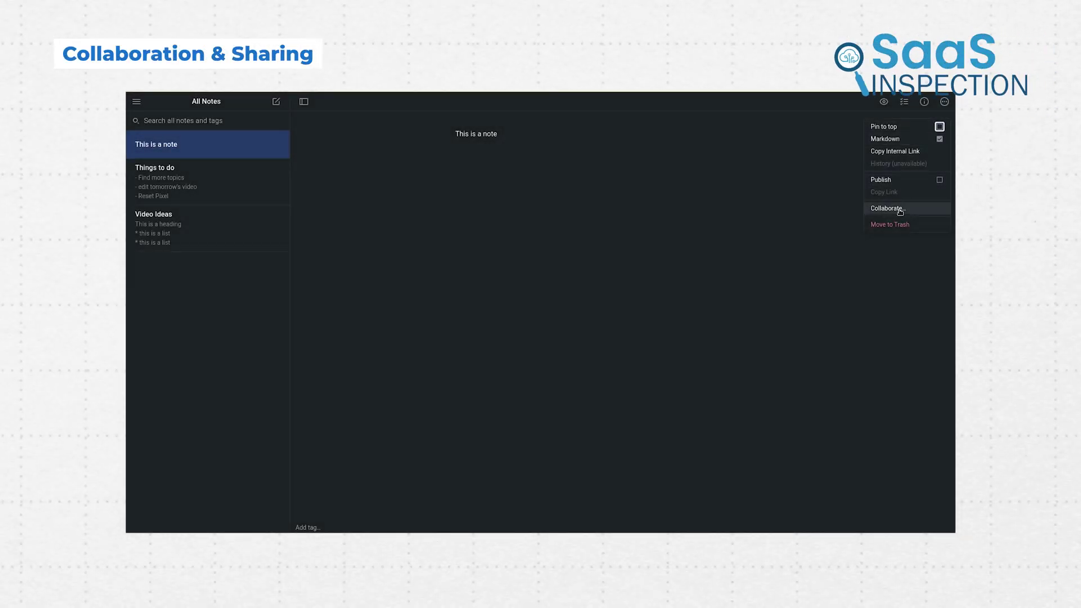
Start sharing a note with a collaborator, and set Marketing Strategies' PDF export page size to A4.
click(900, 210)
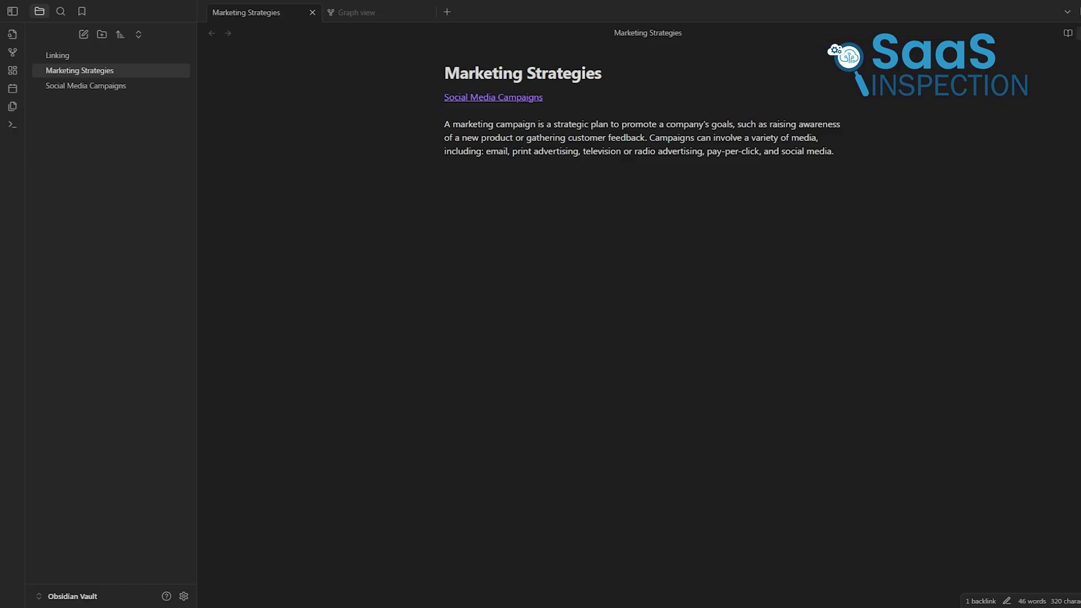
click(1076, 33)
click(1008, 221)
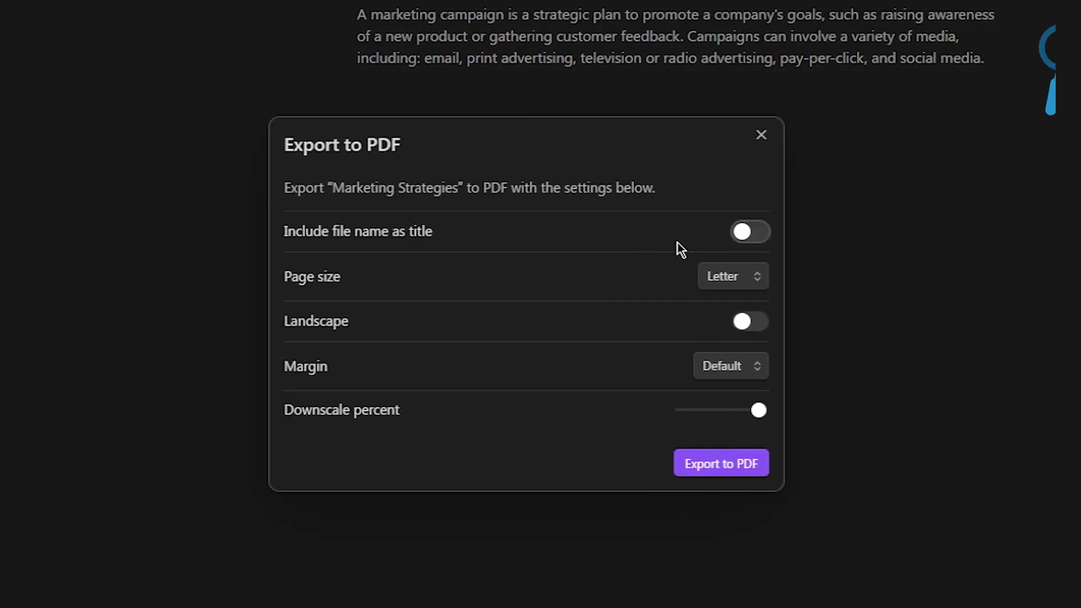
click(577, 276)
click(724, 324)
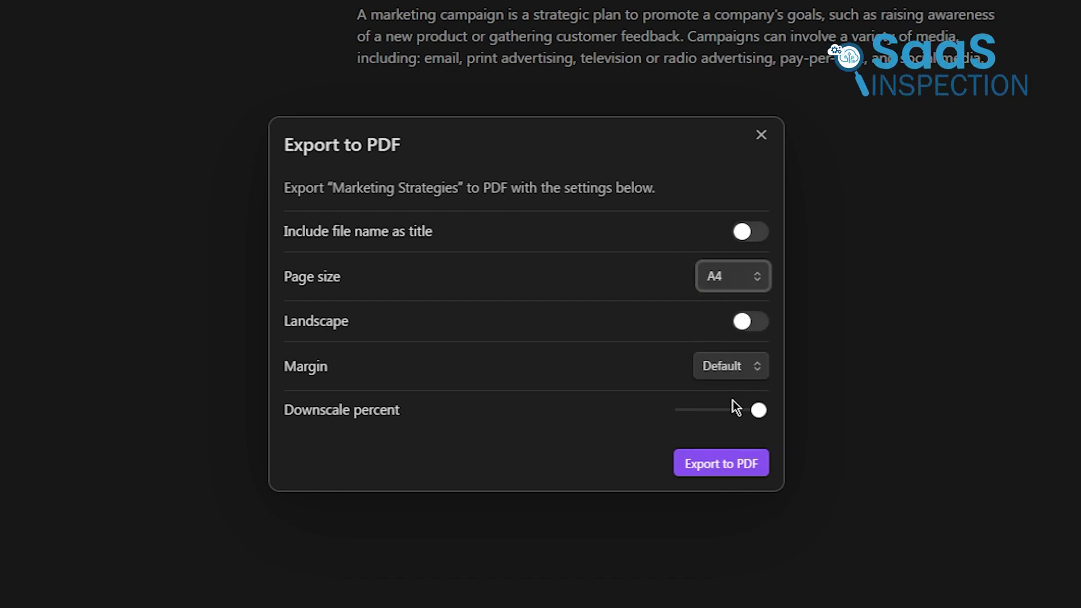
Export the PDF to the Desktop, then open the chocolate chip cookies recipe from Backlinks.
click(738, 465)
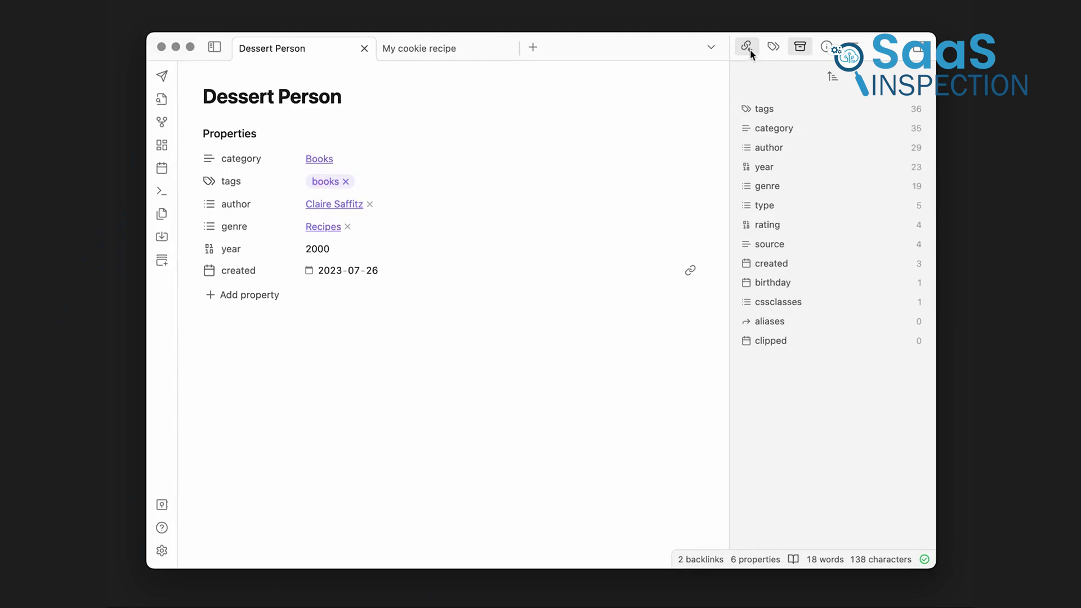
click(746, 47)
click(791, 157)
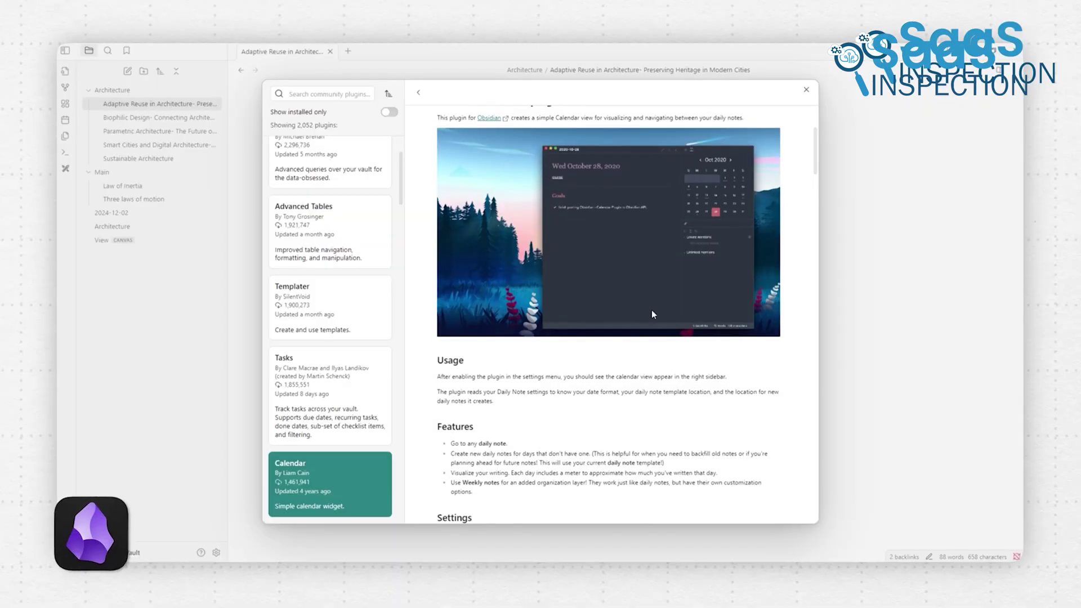
scroll(650, 313, down, 5)
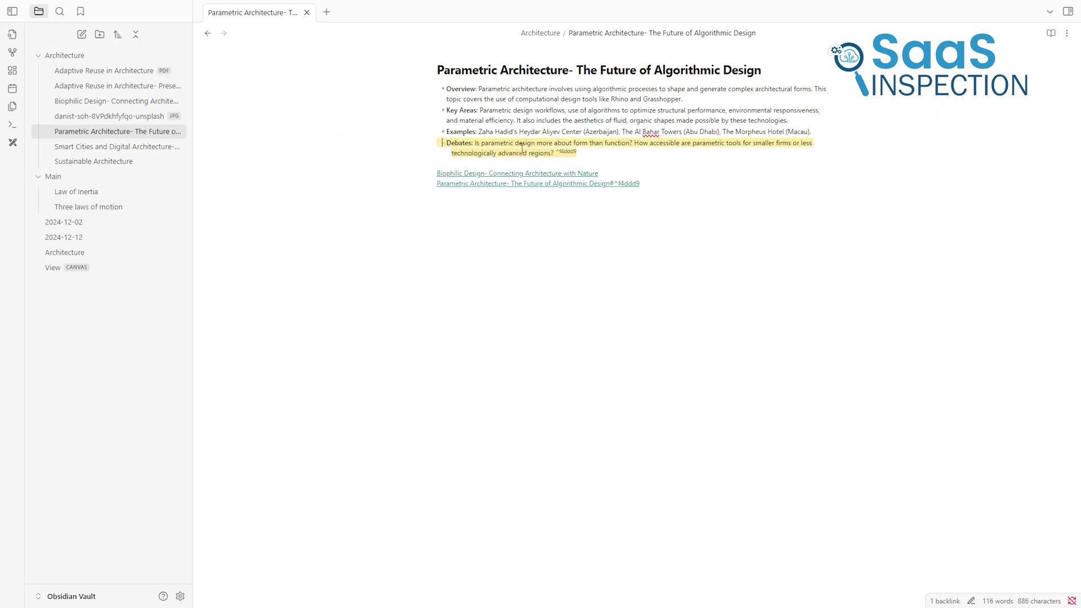
Paste the Architectures / Major cities table below the links and add an empty row after it.
text(| Architectures | | | --- | --- | | | |)
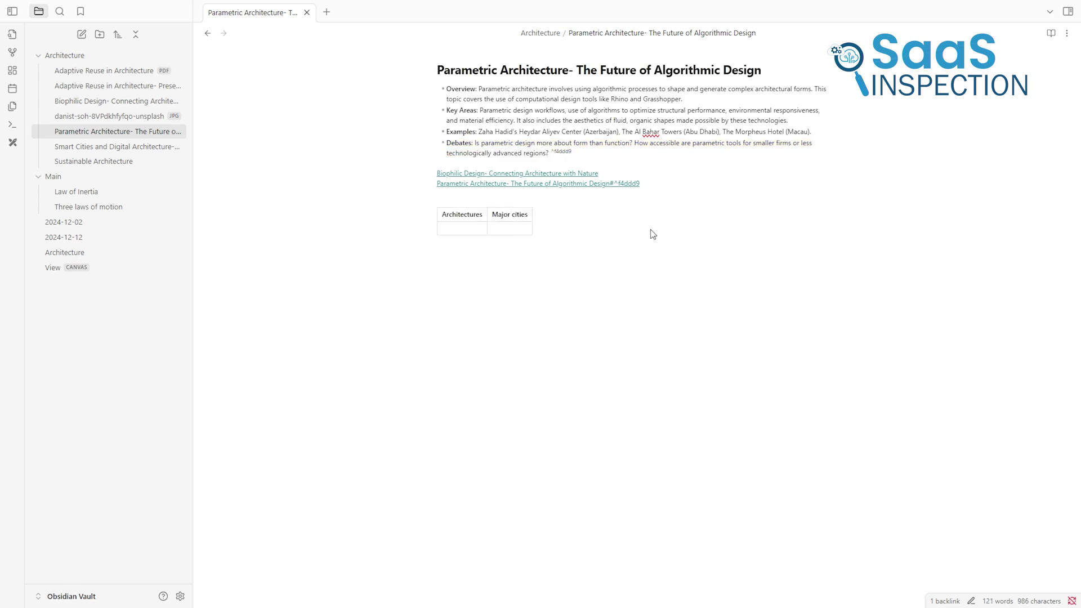
right_click(520, 228)
mouse_move(579, 401)
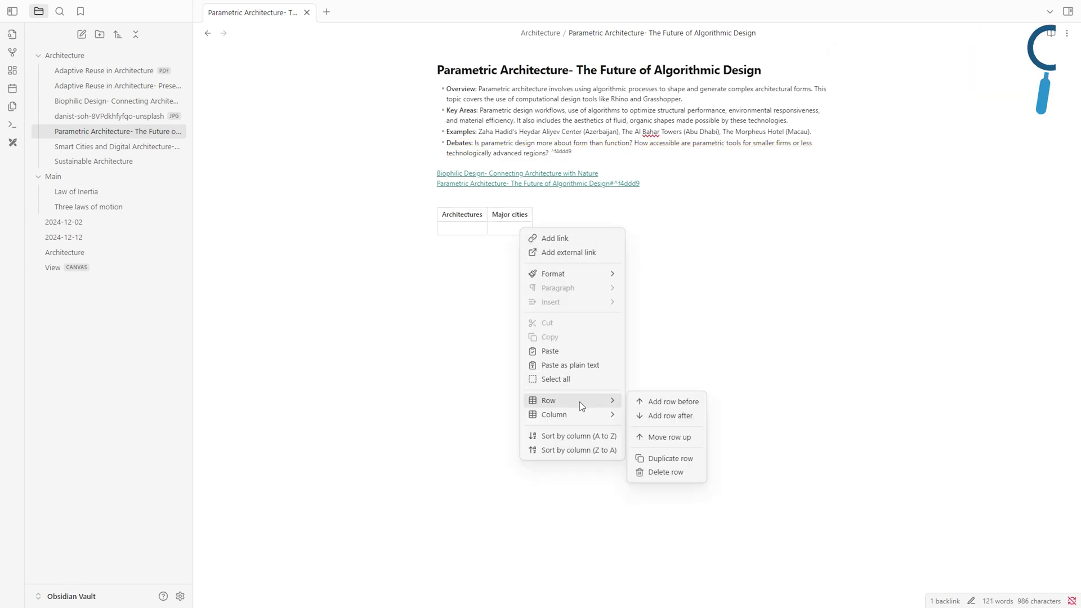
click(657, 415)
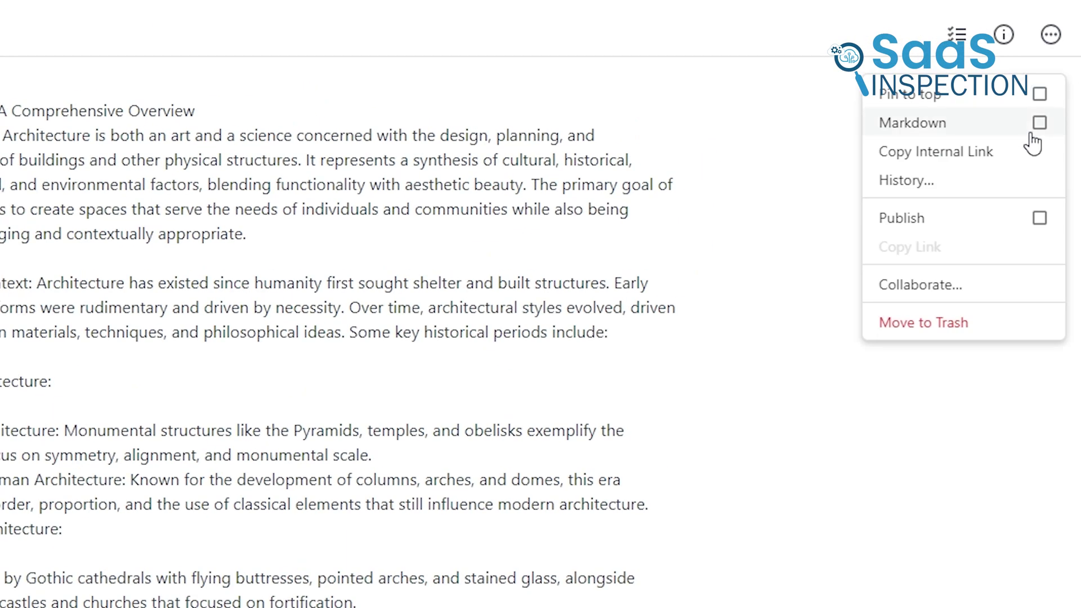
Enable Markdown on the Simplenote Architecture overview note and show its rendered preview.
click(1034, 130)
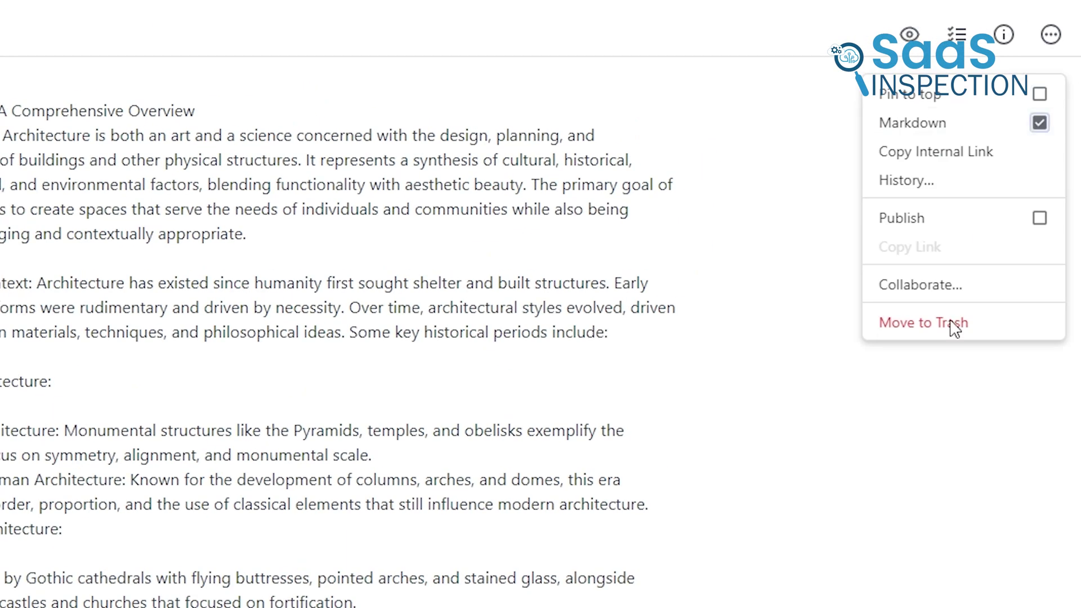
click(121, 233)
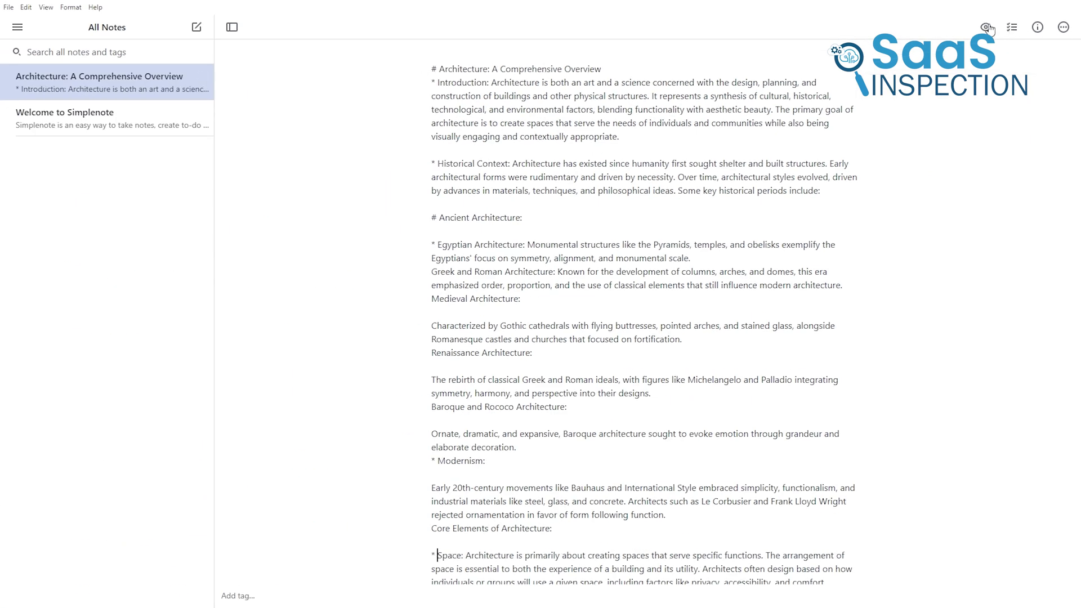
click(986, 27)
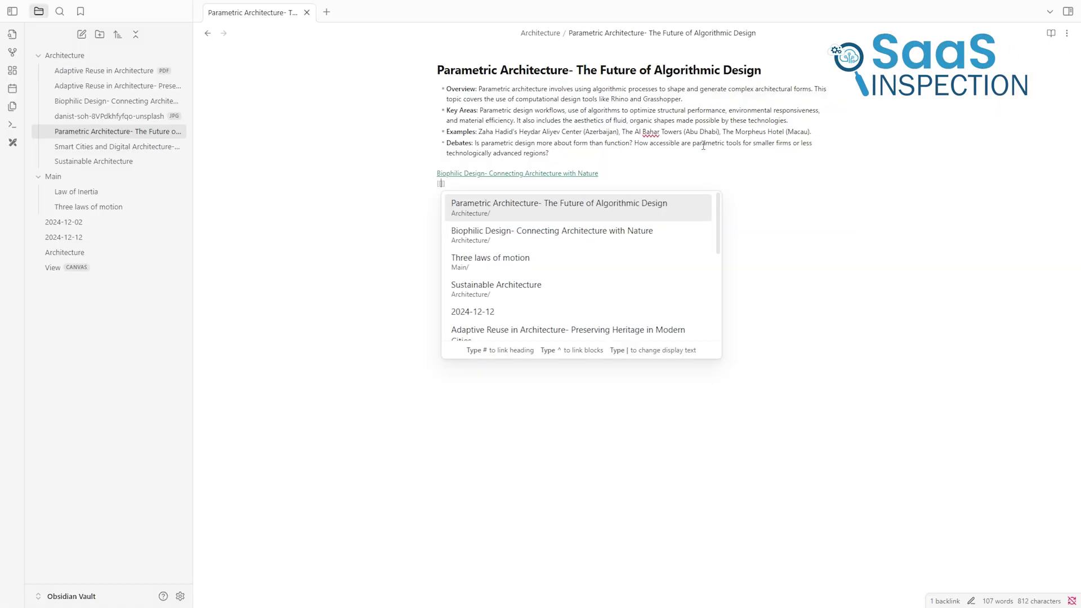
Add # heading and * bullet markers to the note's lines, including Egyptian Architecture.
key(Return)
text(^)
scroll(567, 270, down, 2)
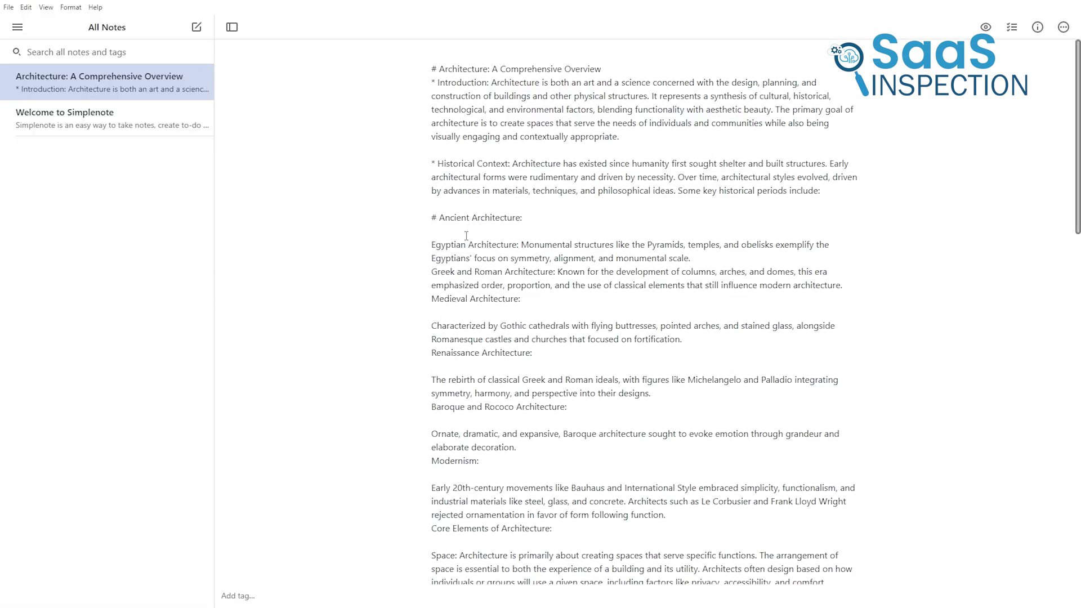
text(*)
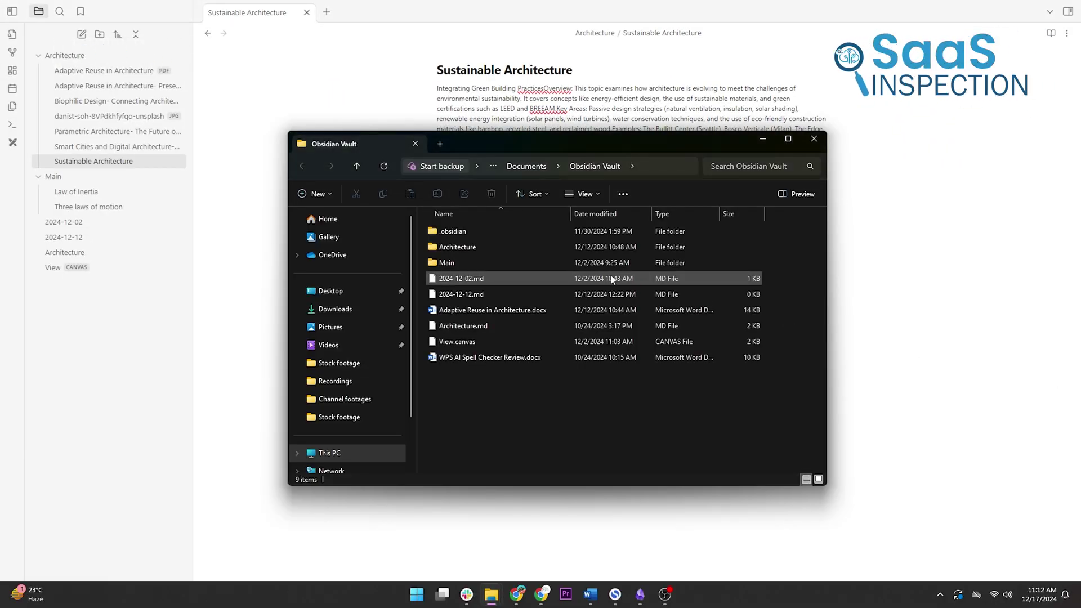
Open the vault's Architecture folder in File Explorer to view its notes as local files.
double_click(461, 249)
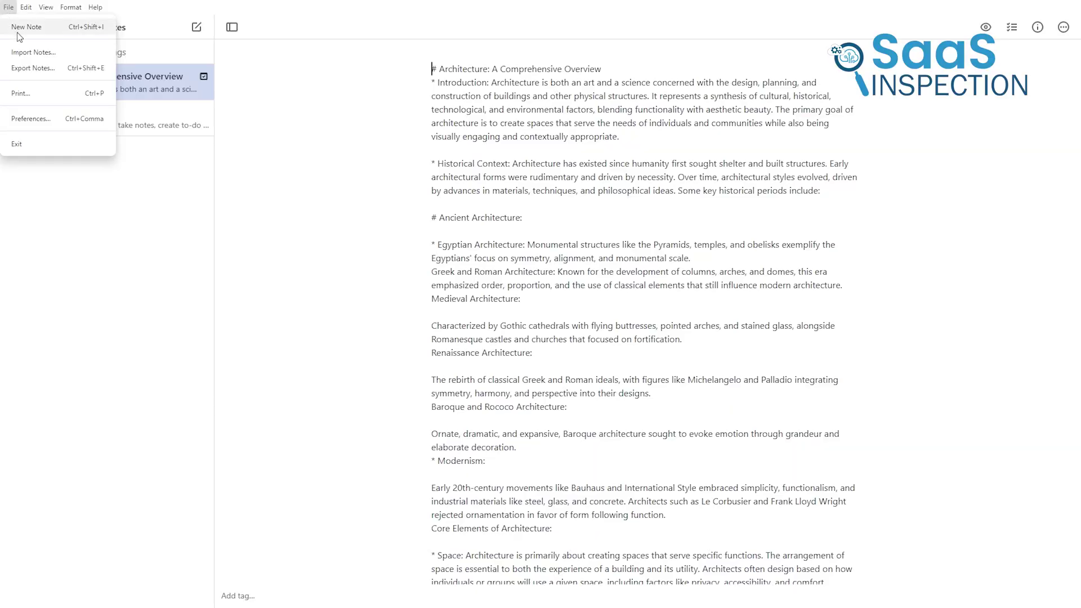
click(31, 64)
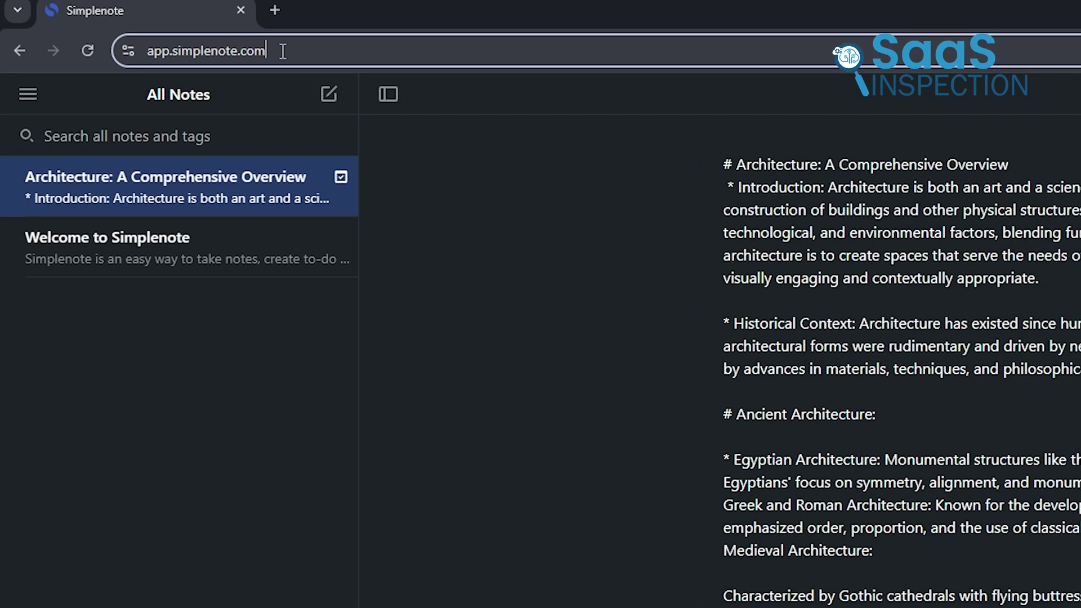
click(282, 50)
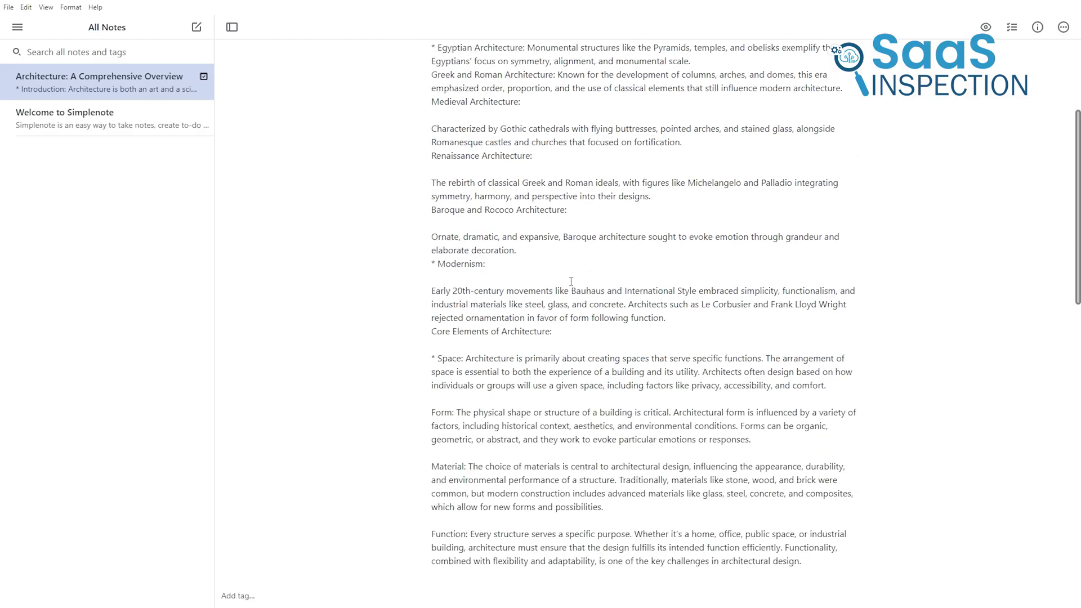
scroll(720, 290, down, 1)
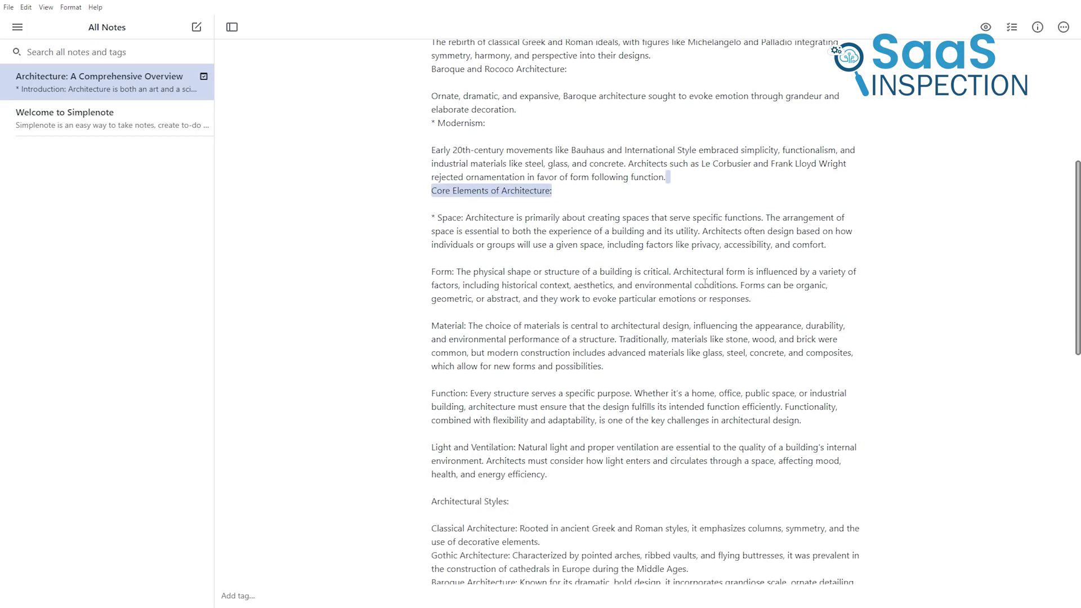
scroll(674, 327, down, 3)
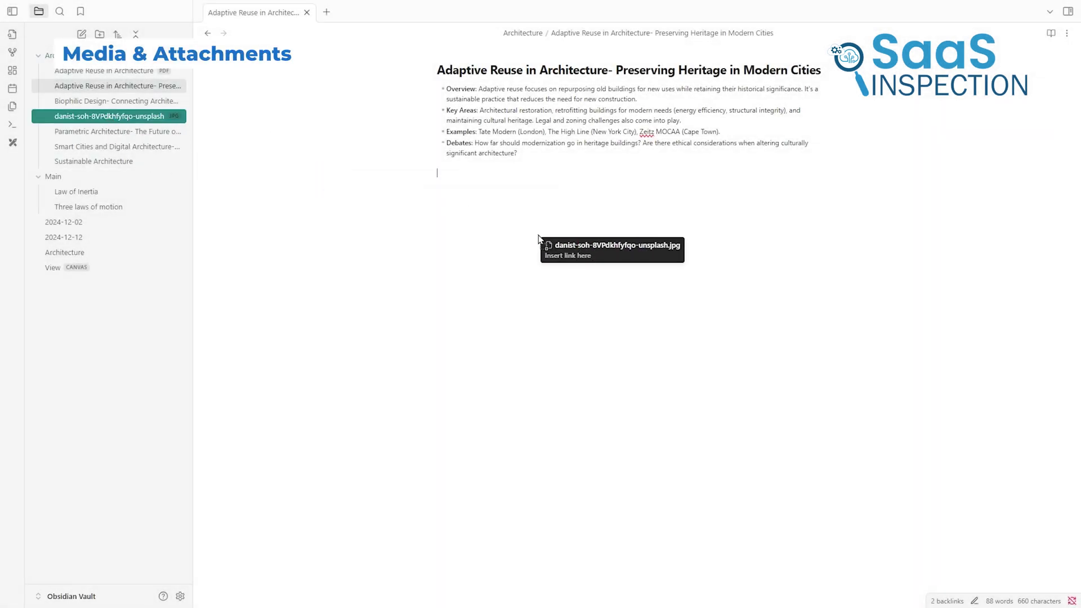
Embed the building photo and the Adaptive Reuse in Architecture PDF into the heritage note.
drag(538, 237, 560, 235)
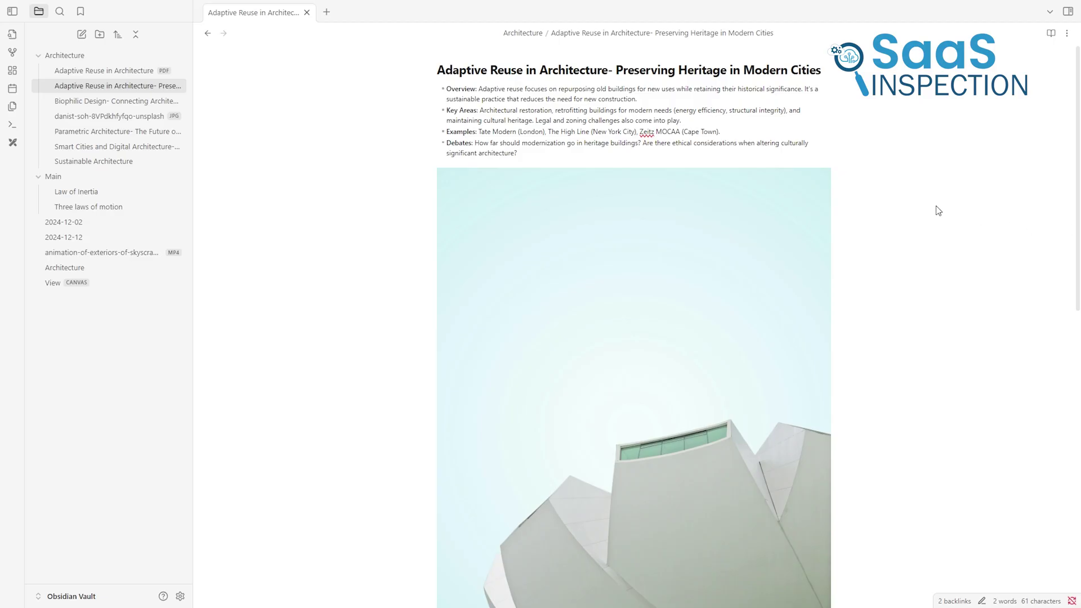
scroll(883, 321, down, 10)
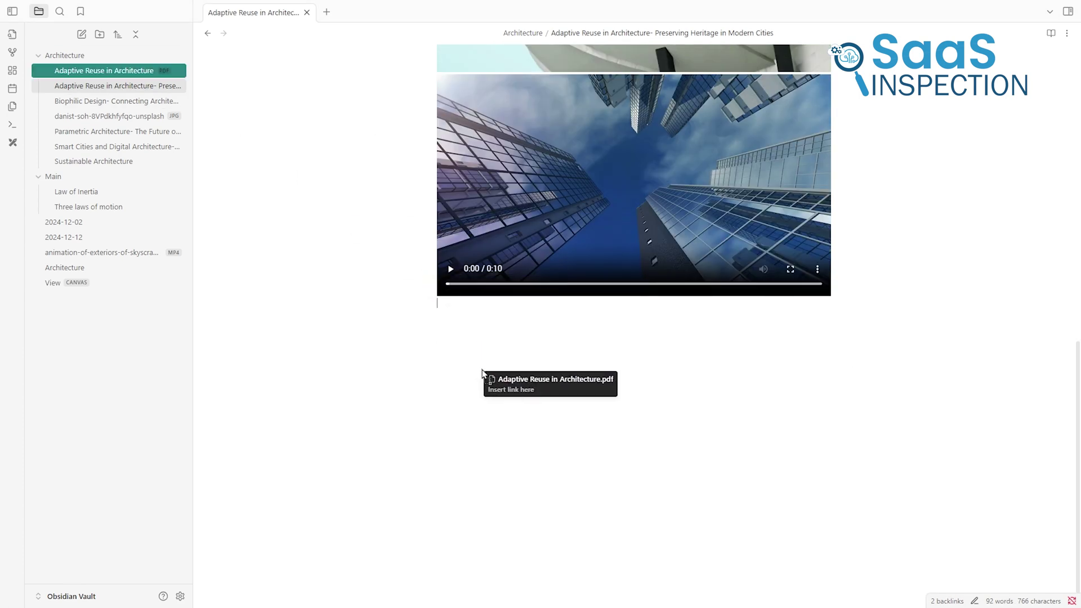
drag(482, 373, 483, 374)
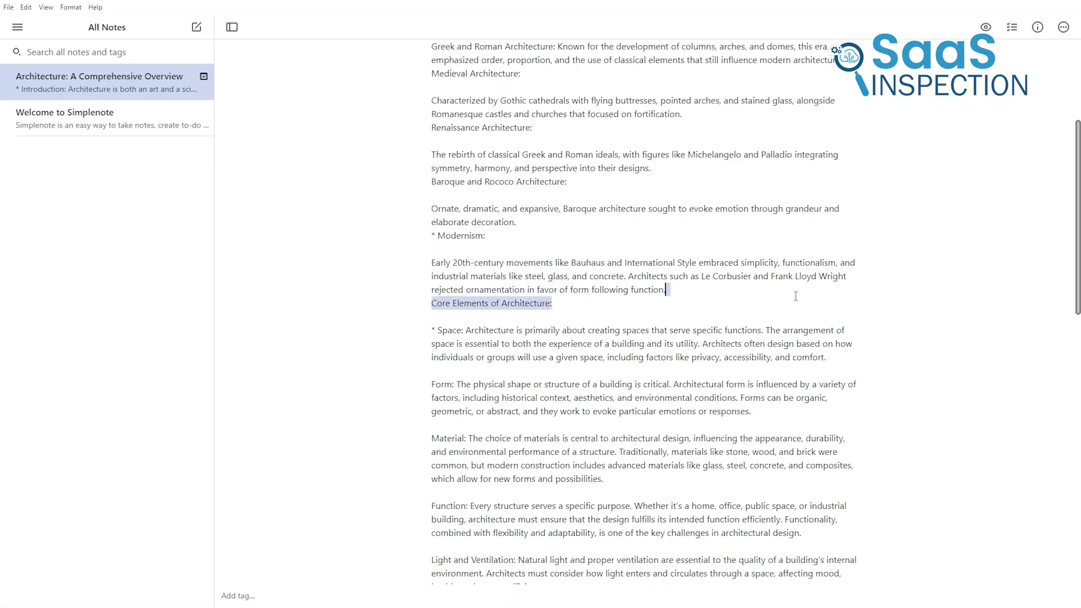
scroll(796, 296, down, 2)
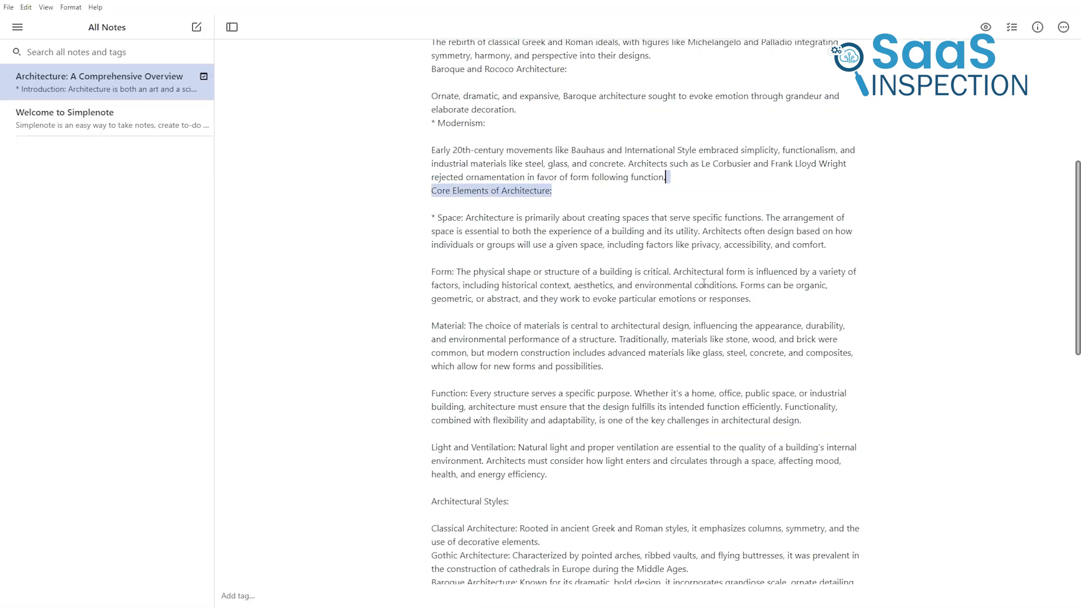
scroll(703, 349, down, 3)
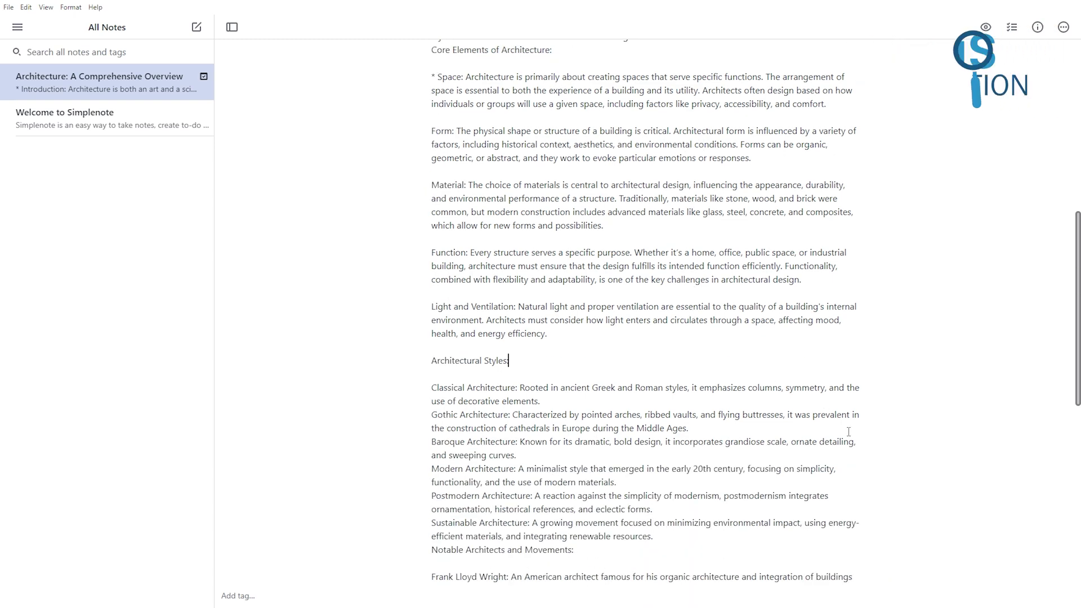
scroll(848, 431, down, 5)
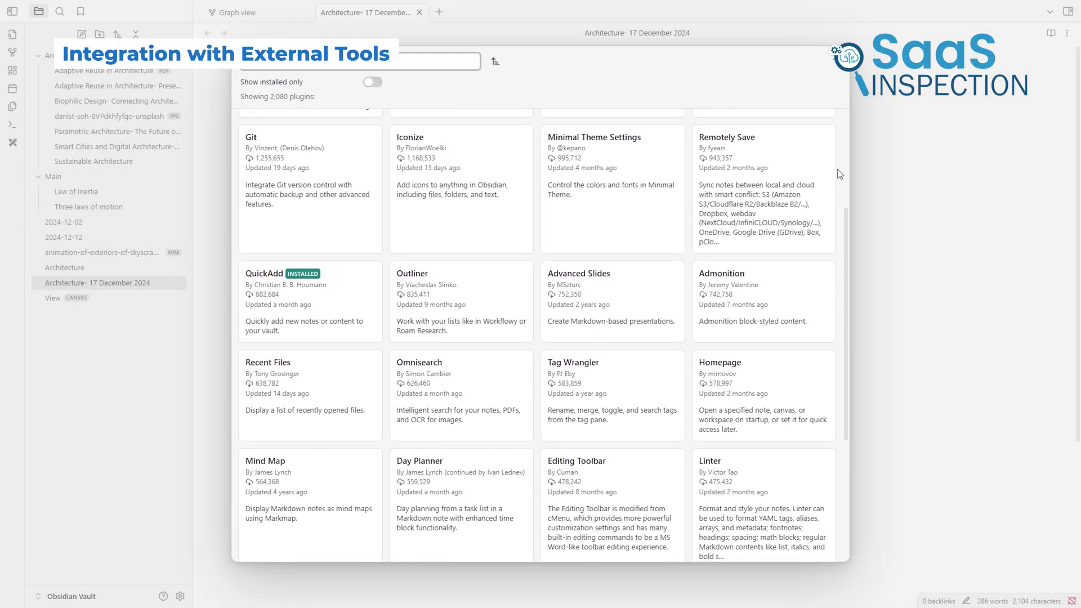
scroll(836, 169, down, 5)
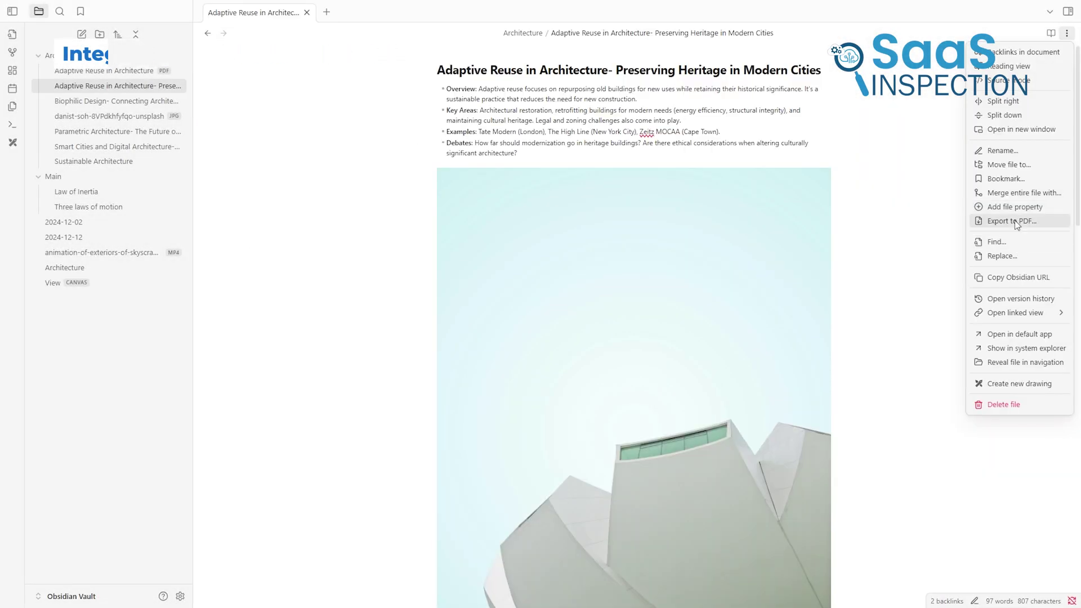
Choose Export to PDF from the Adaptive Reuse heritage note's options menu.
click(1011, 221)
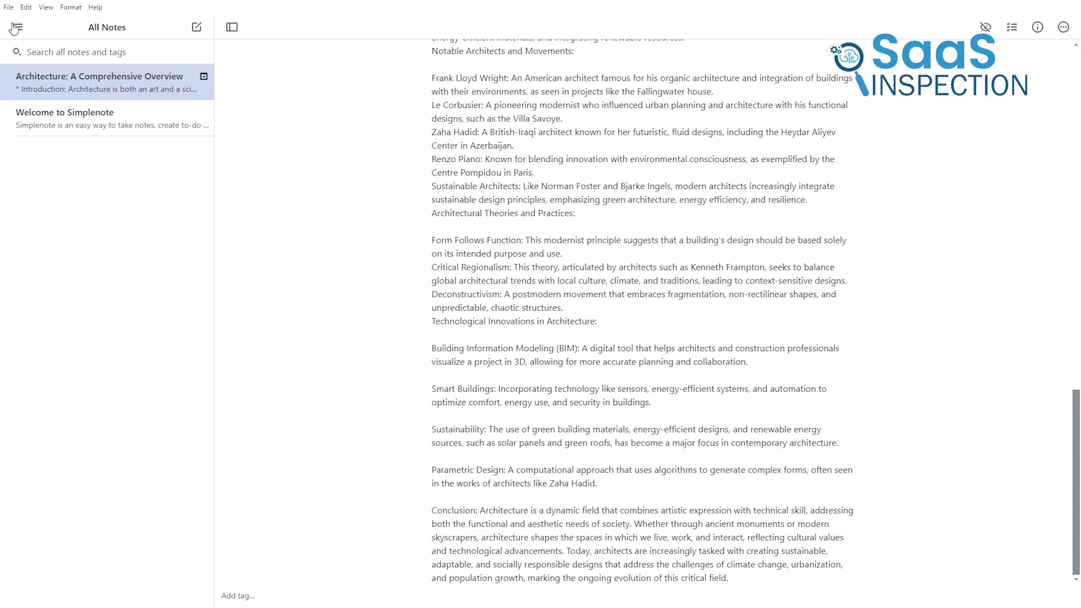
click(17, 27)
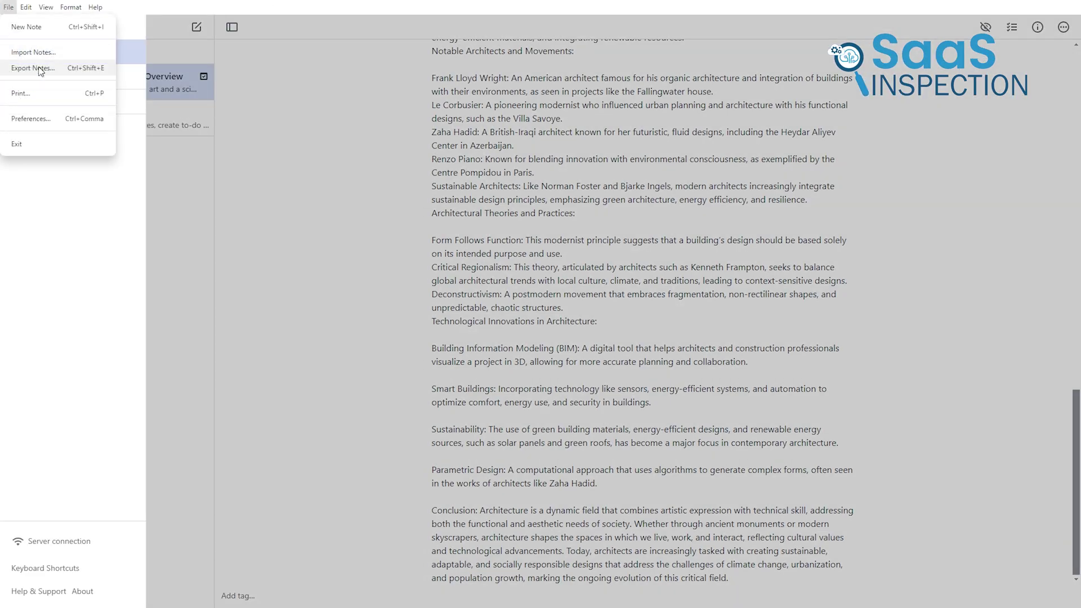
click(33, 68)
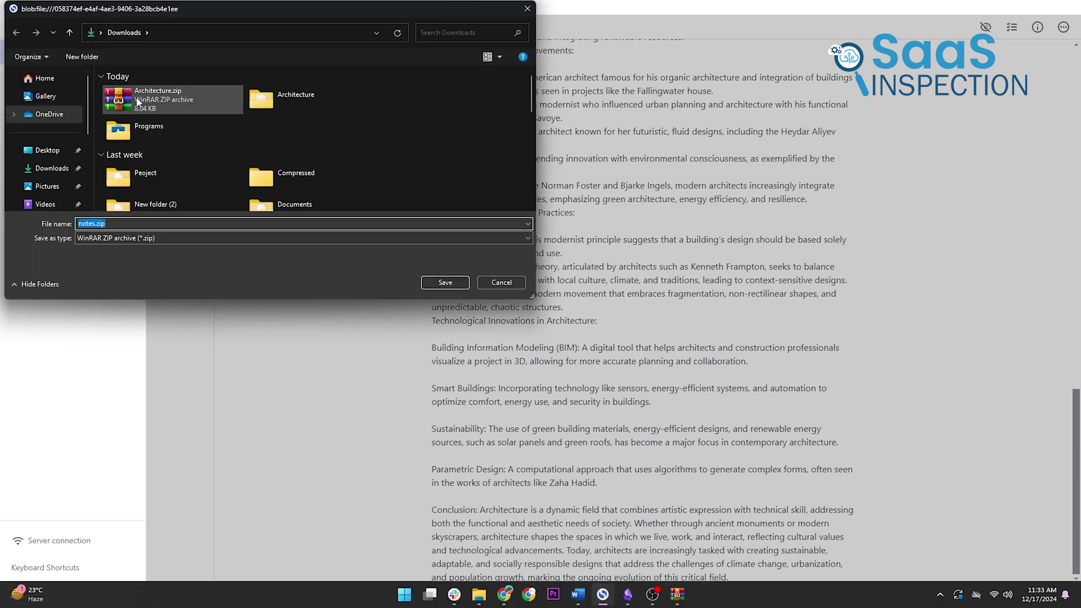
click(316, 237)
click(316, 252)
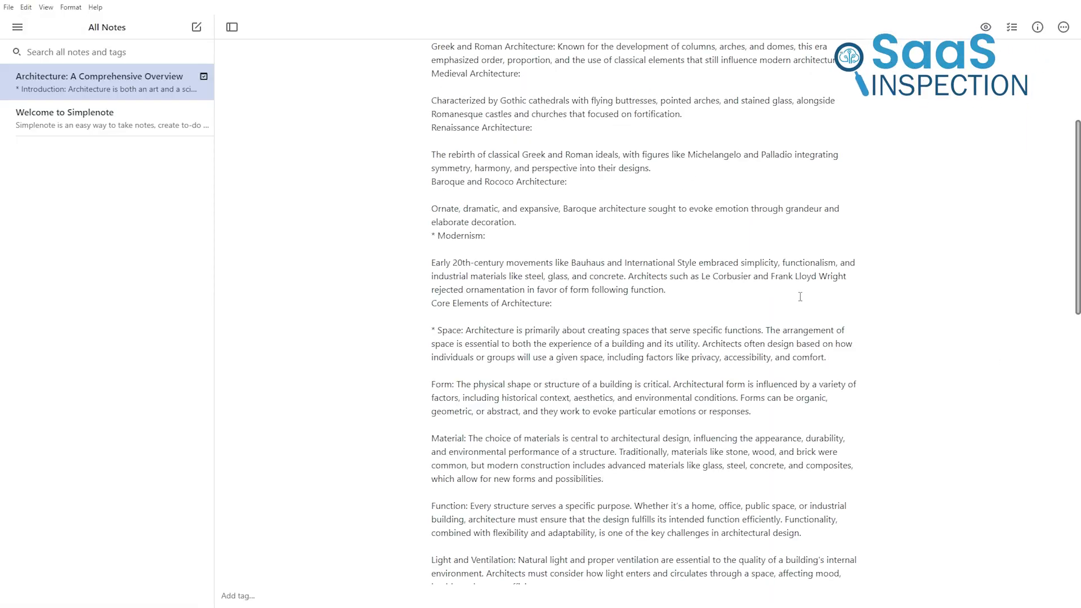
drag(800, 296, 563, 304)
scroll(706, 284, down, 2)
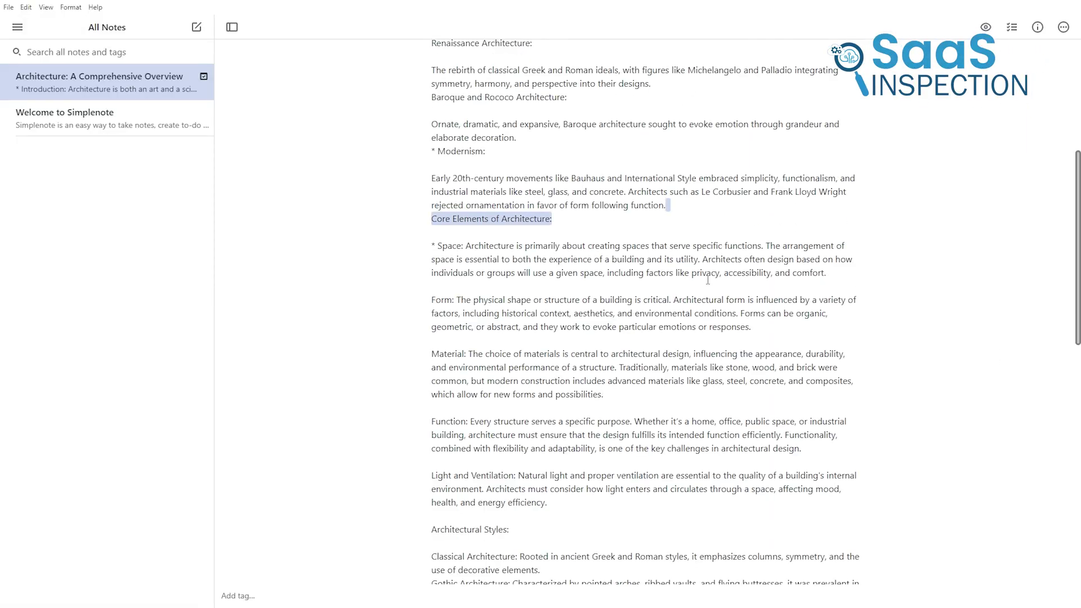
scroll(667, 302, down, 3)
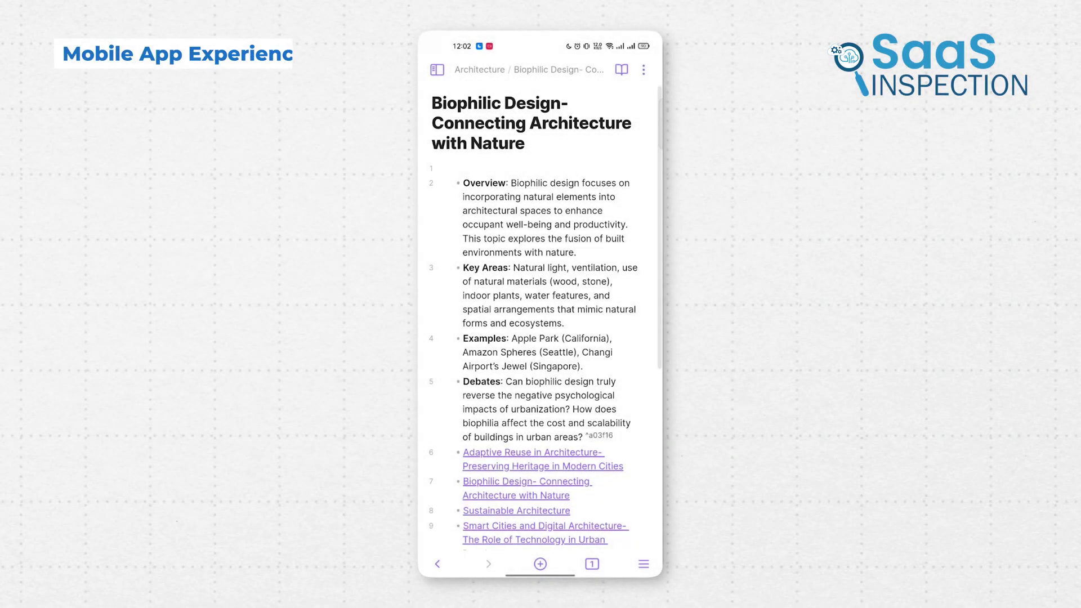
Look over the people/authors note and discard the unfinished link on line 11.
scroll(604, 405, down, 1)
scroll(604, 404, up, 1)
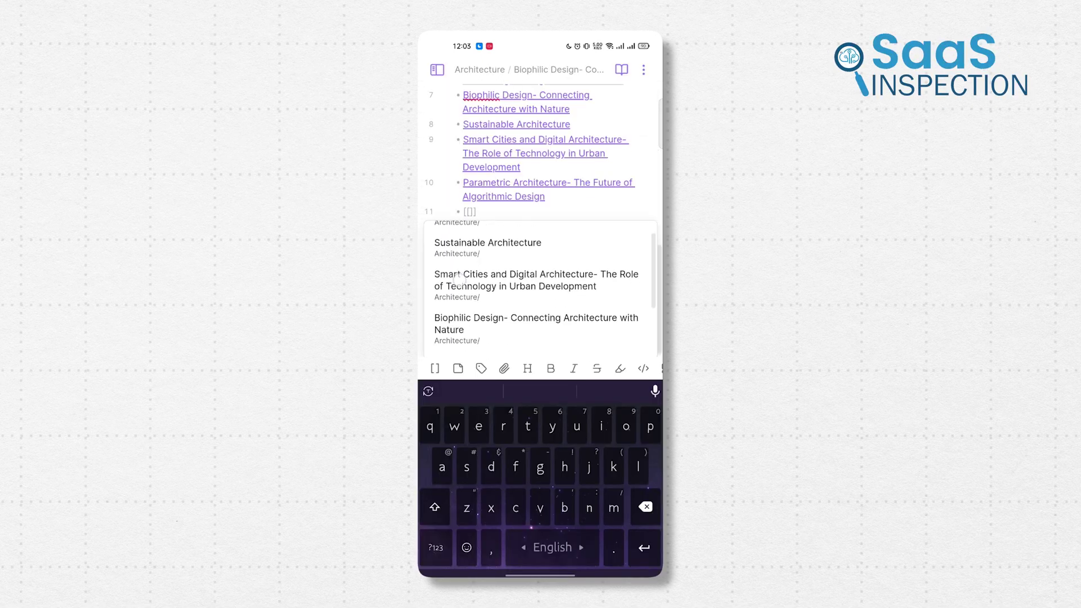
scroll(507, 282, down, 3)
click(646, 506)
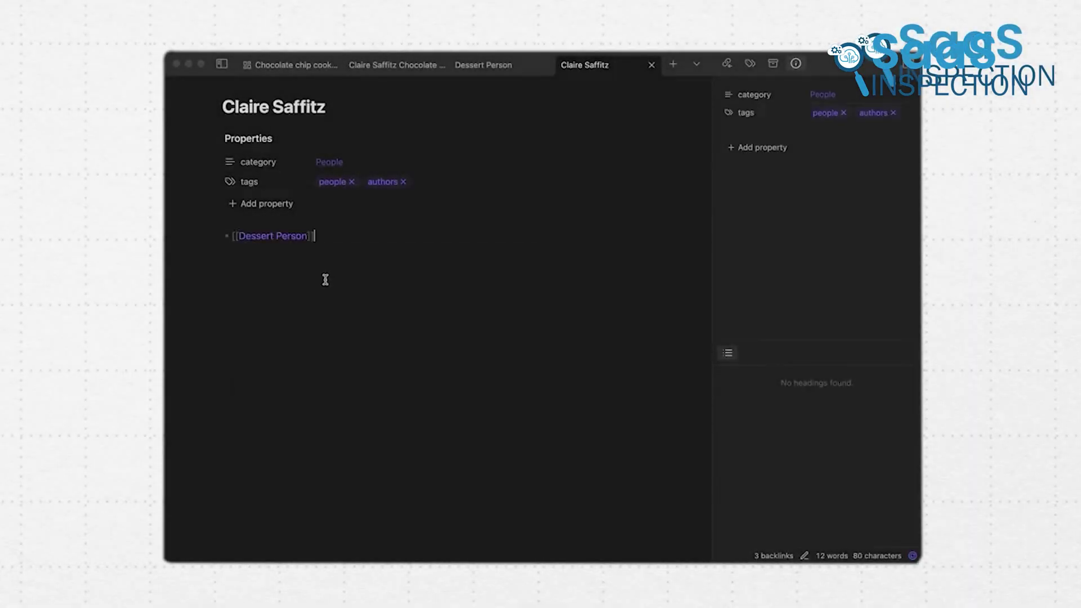
Open a new empty tab beside the Chocolate Chip Cookies note, then close collaboration settings.
click(394, 69)
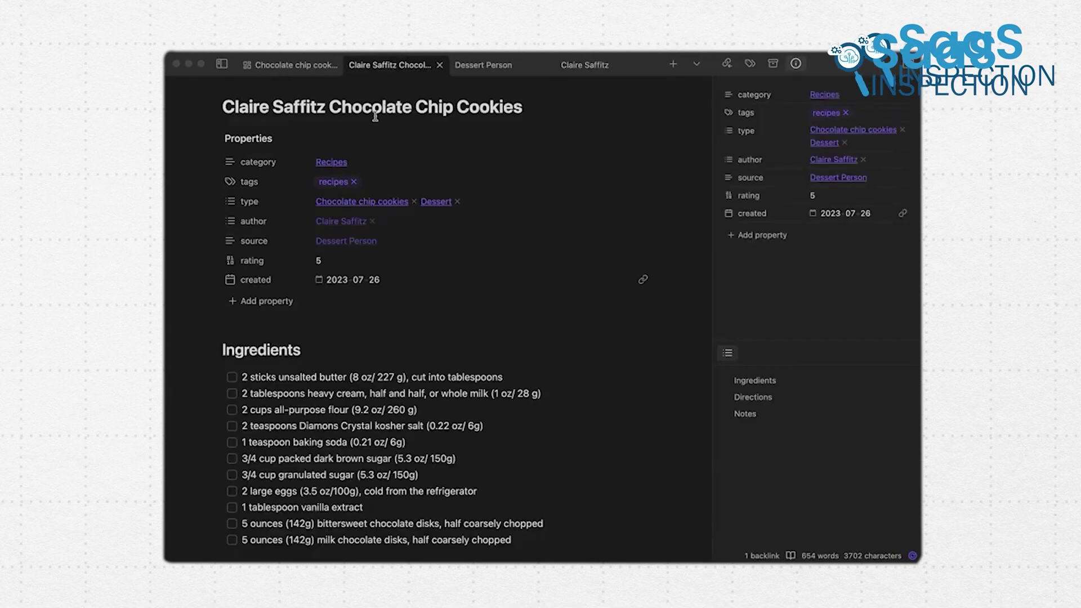
click(672, 66)
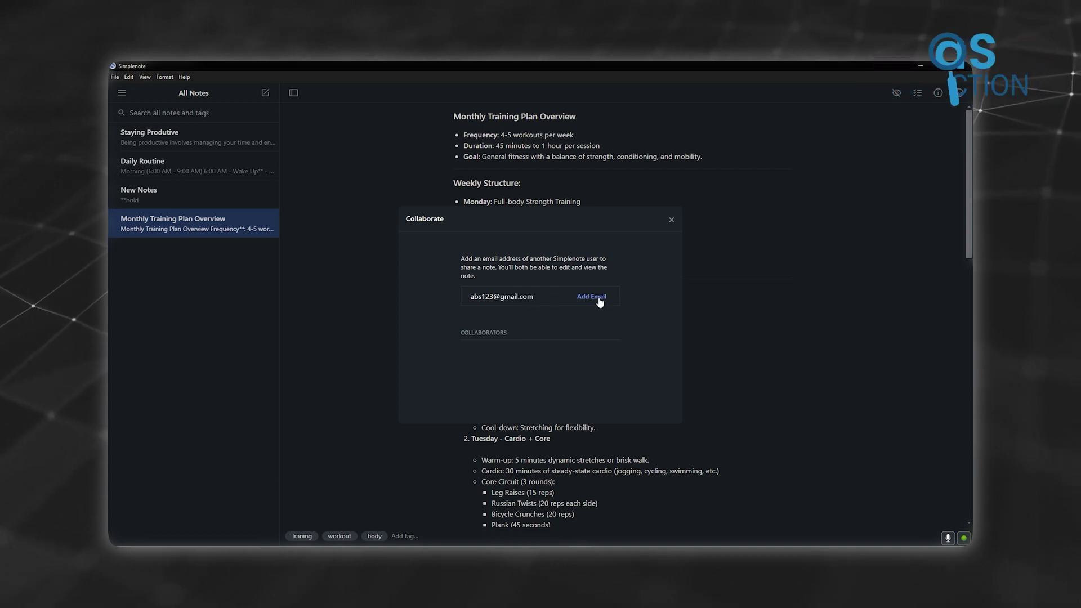
click(671, 219)
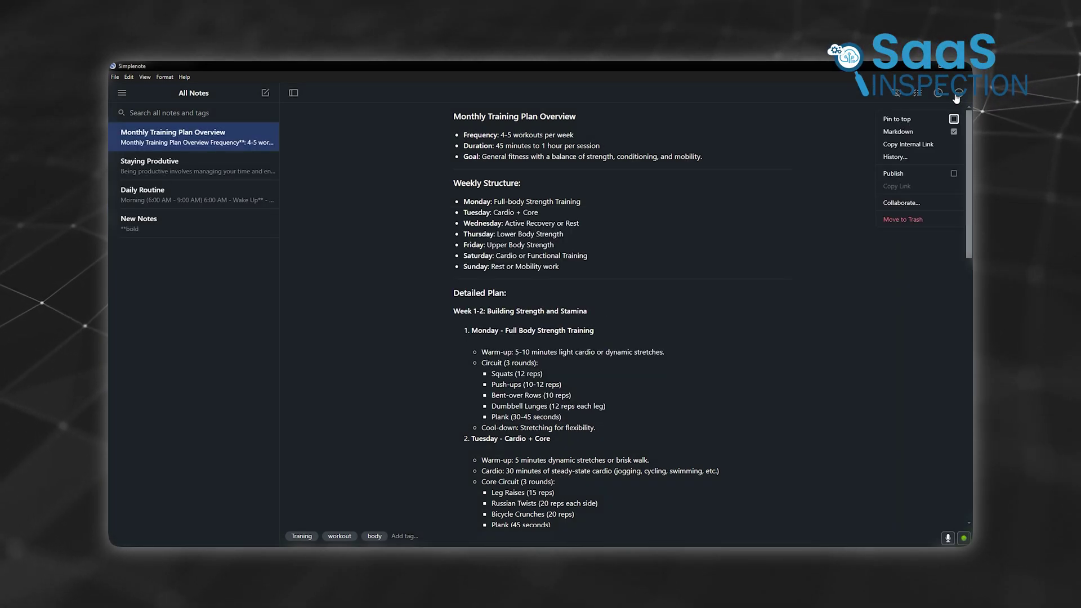